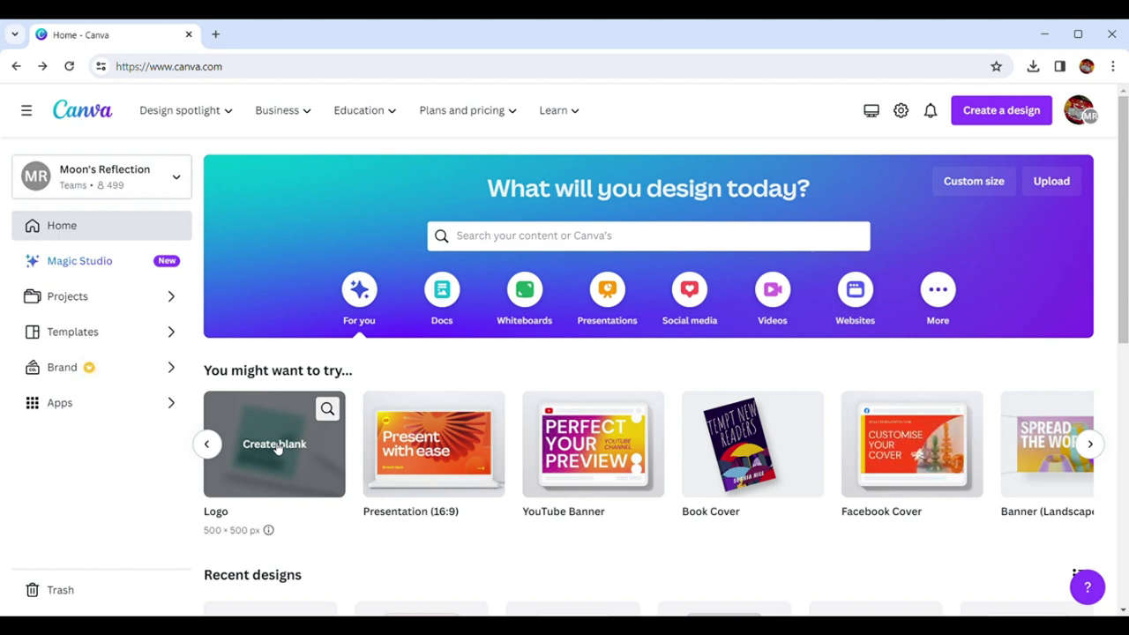
Create a blank Logo design from the Canva home page
left_click(274, 444)
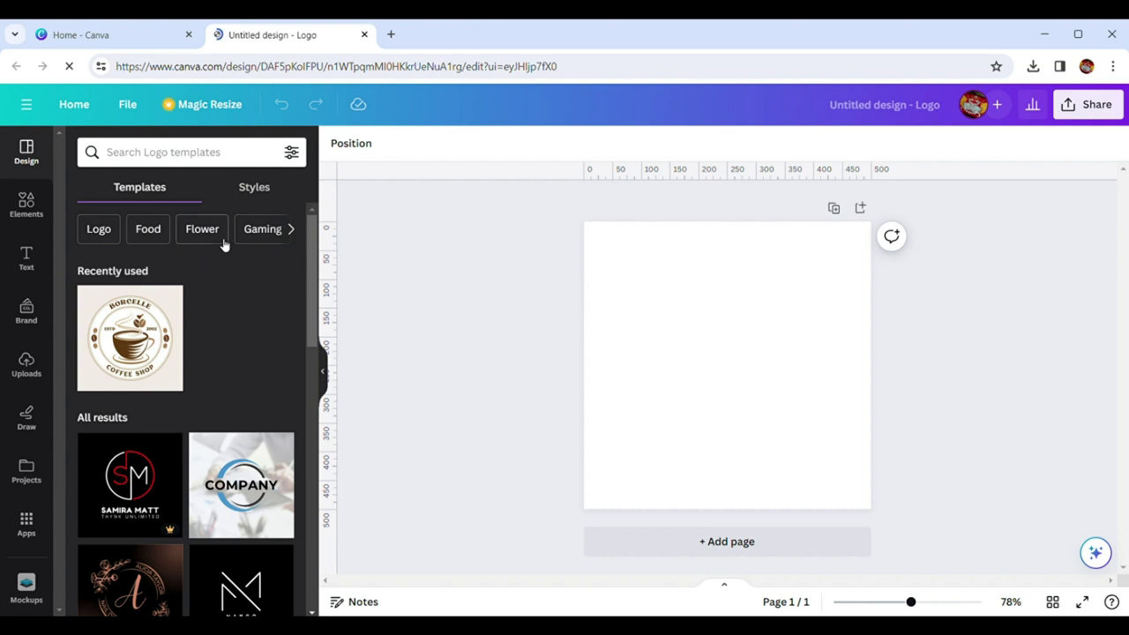
Browse the logo templates panel, then click into the Search Logo templates box
left_click(312, 612)
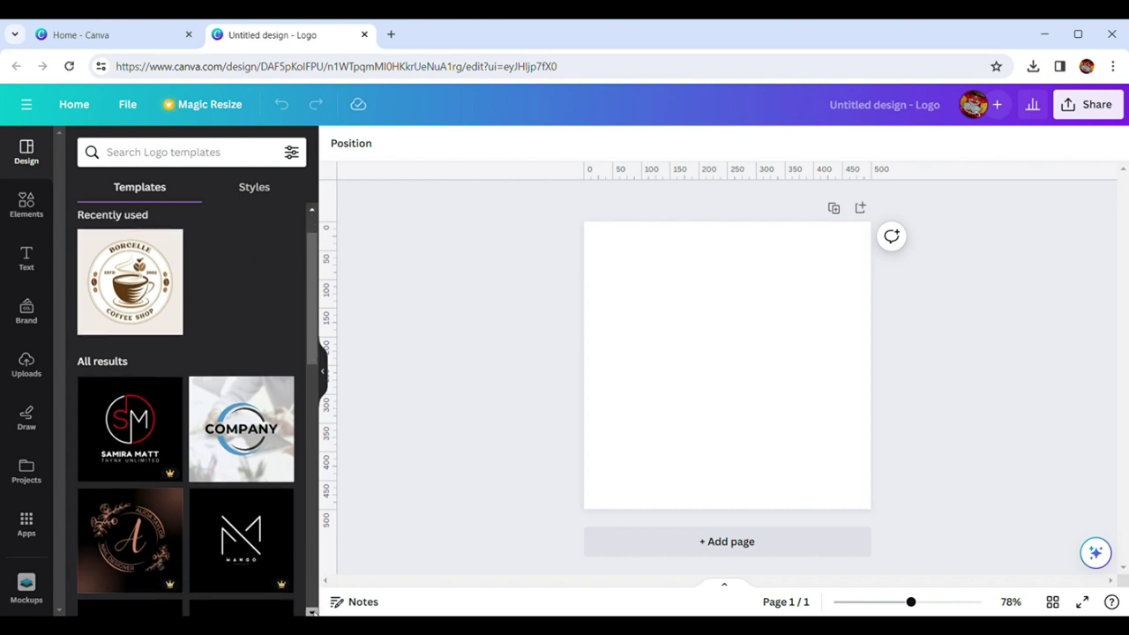
scroll(313, 612, "down", 5)
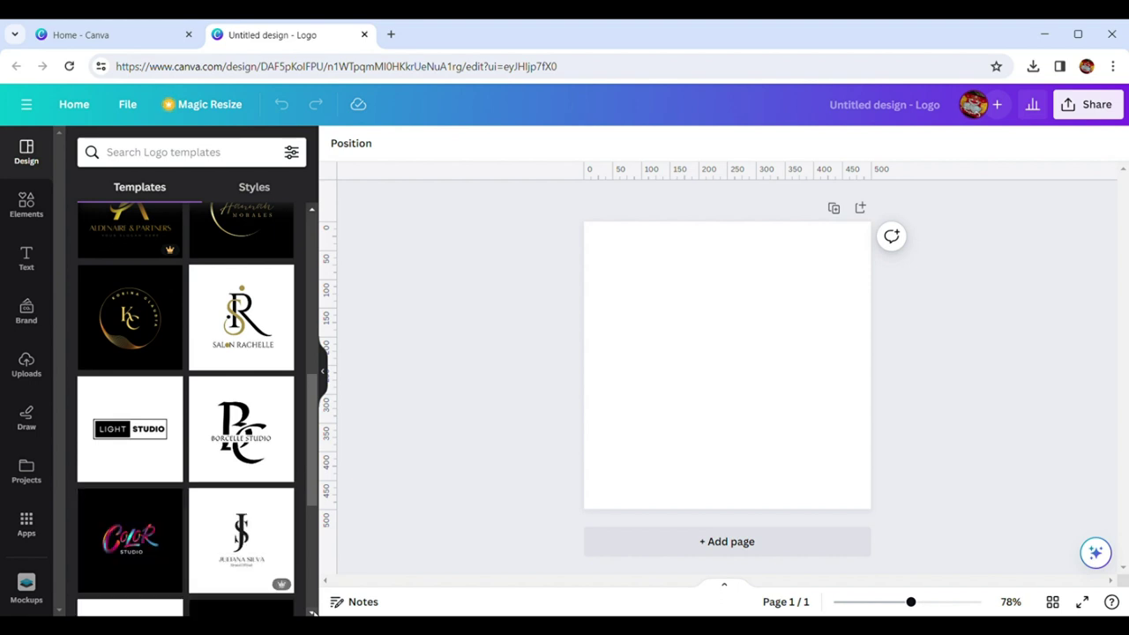
scroll(312, 612, "down", 3)
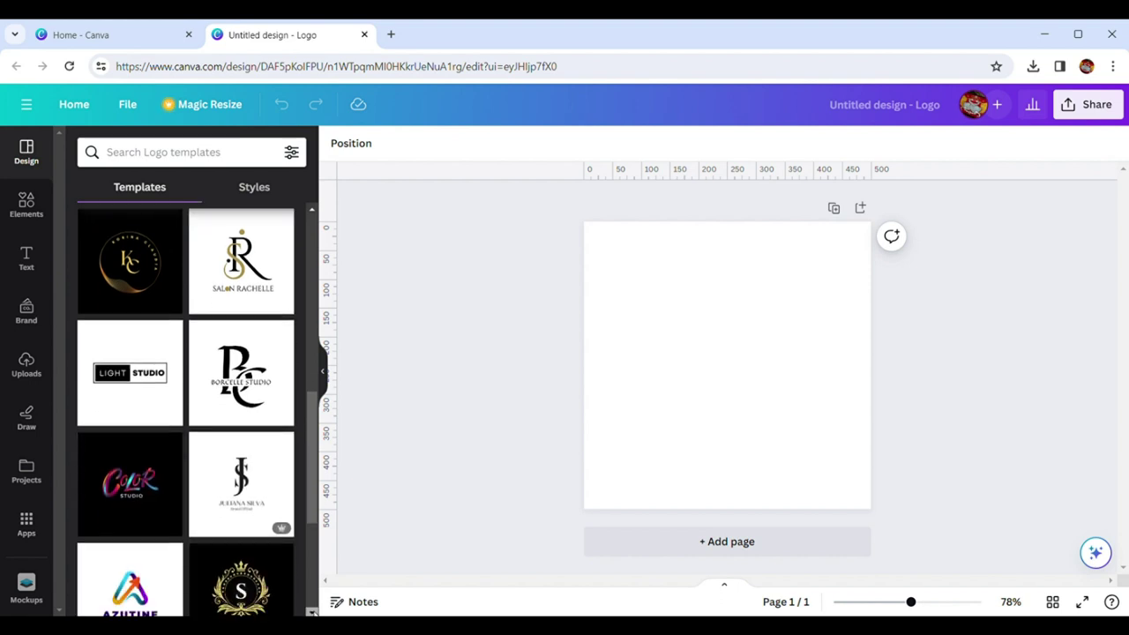
scroll(312, 612, "down", 2)
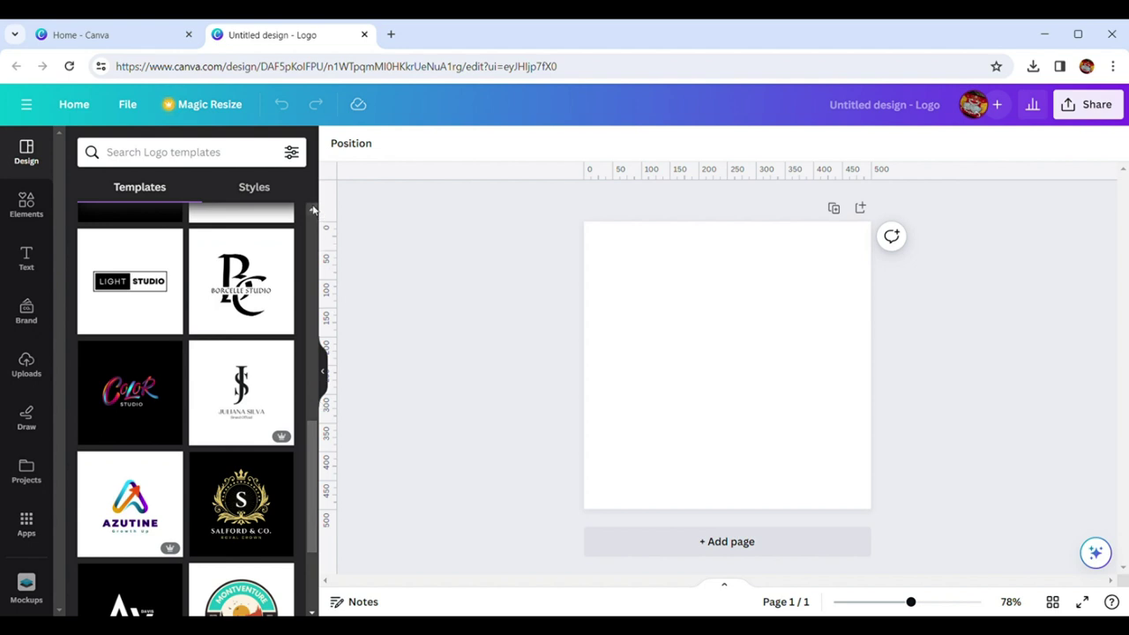
scroll(313, 210, "up", 2)
scroll(313, 210, "up", 5)
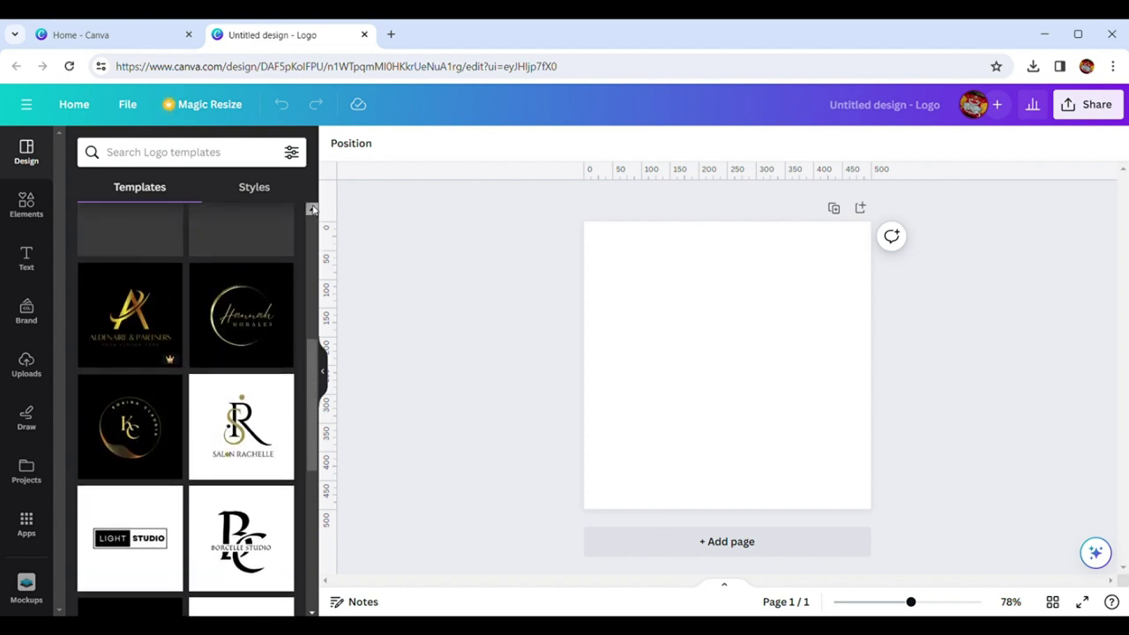
scroll(313, 210, "up", 4)
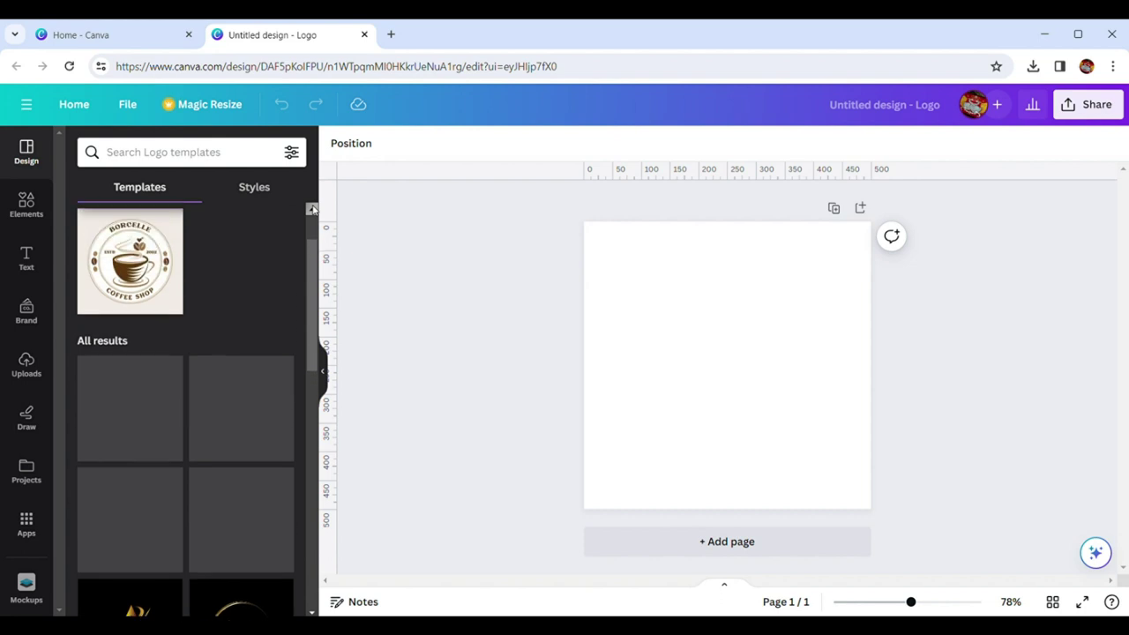
scroll(313, 210, "up", 1)
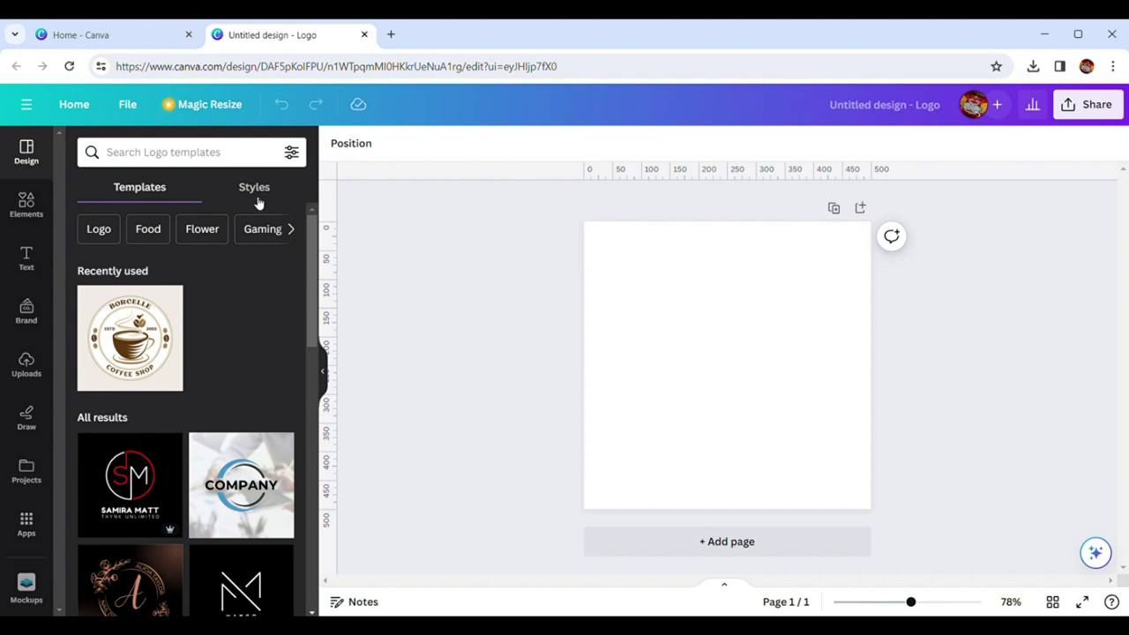
left_click(155, 156)
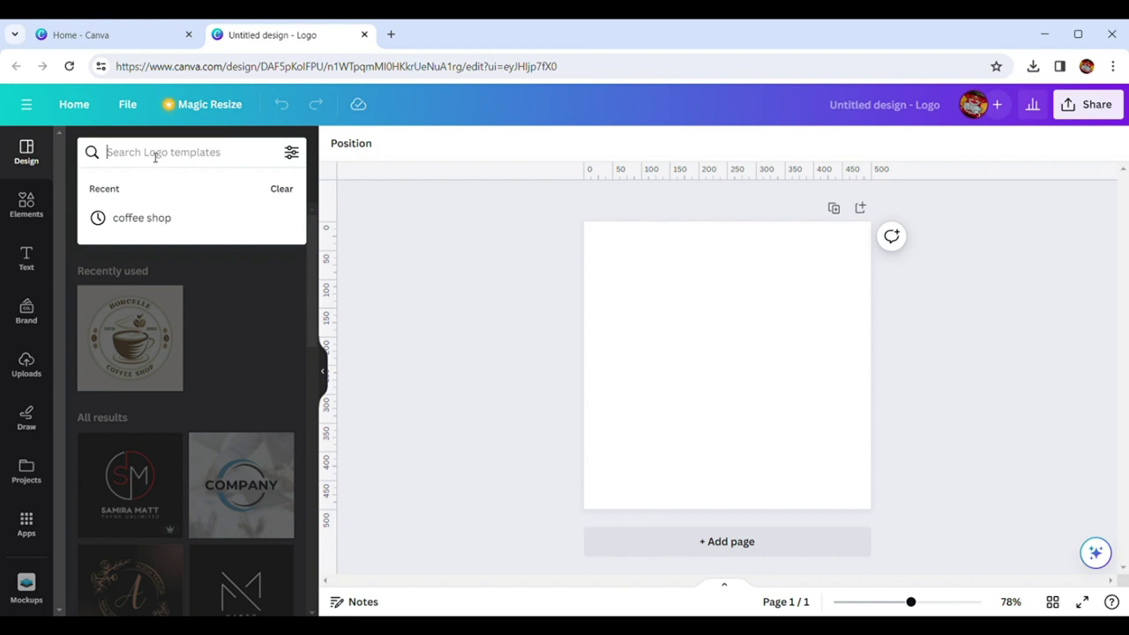
Search 'travel', choose Travel Logo, and apply the Fauget Travel template
type("travel")
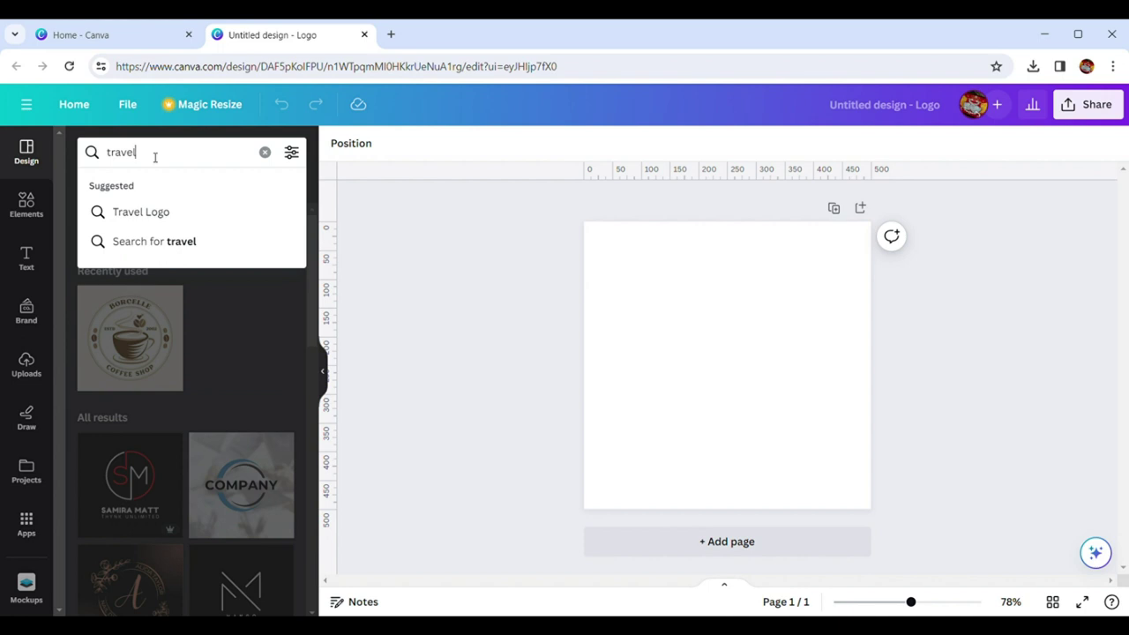
left_click(142, 213)
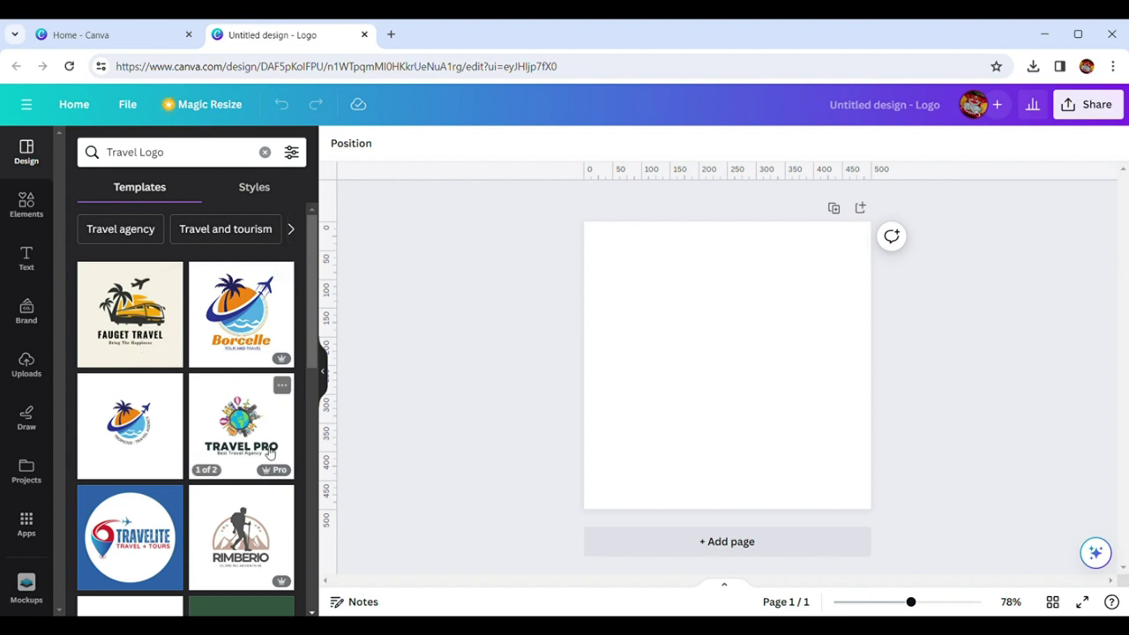
left_click(141, 328)
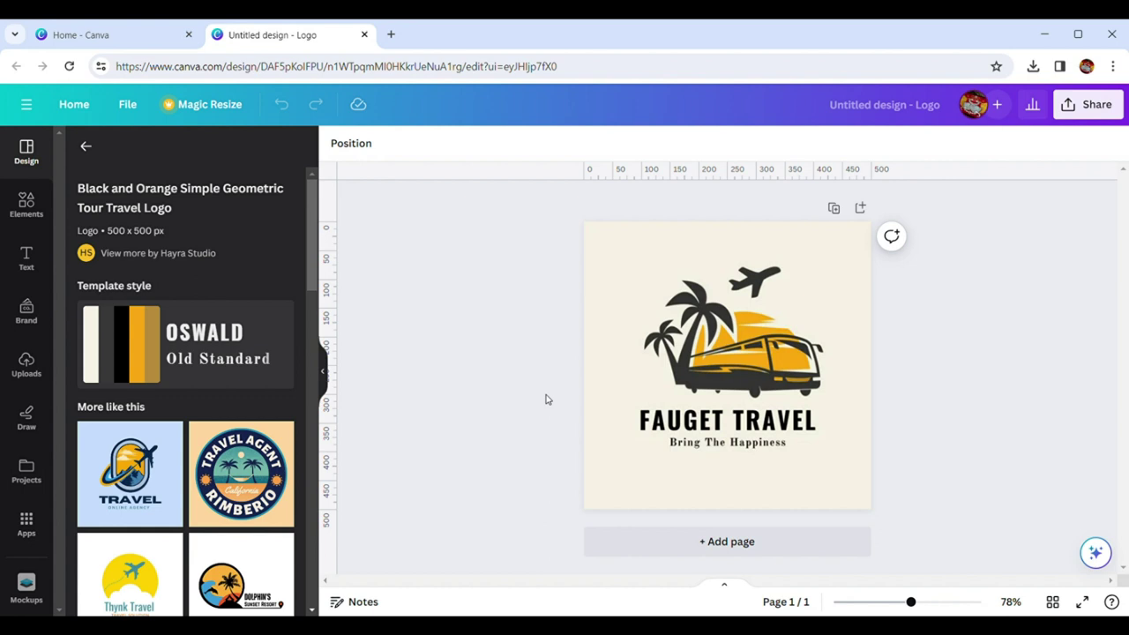
Delete the bus graphic from the logo, keeping the palm trees, sun and plane
key("Delete")
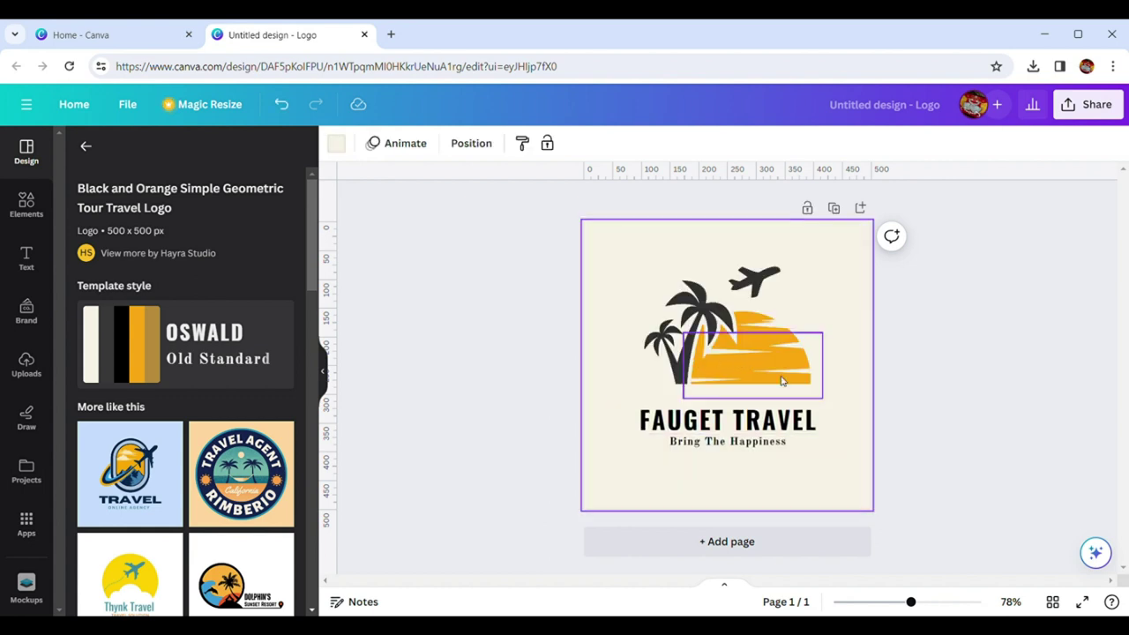
key("ctrl+z")
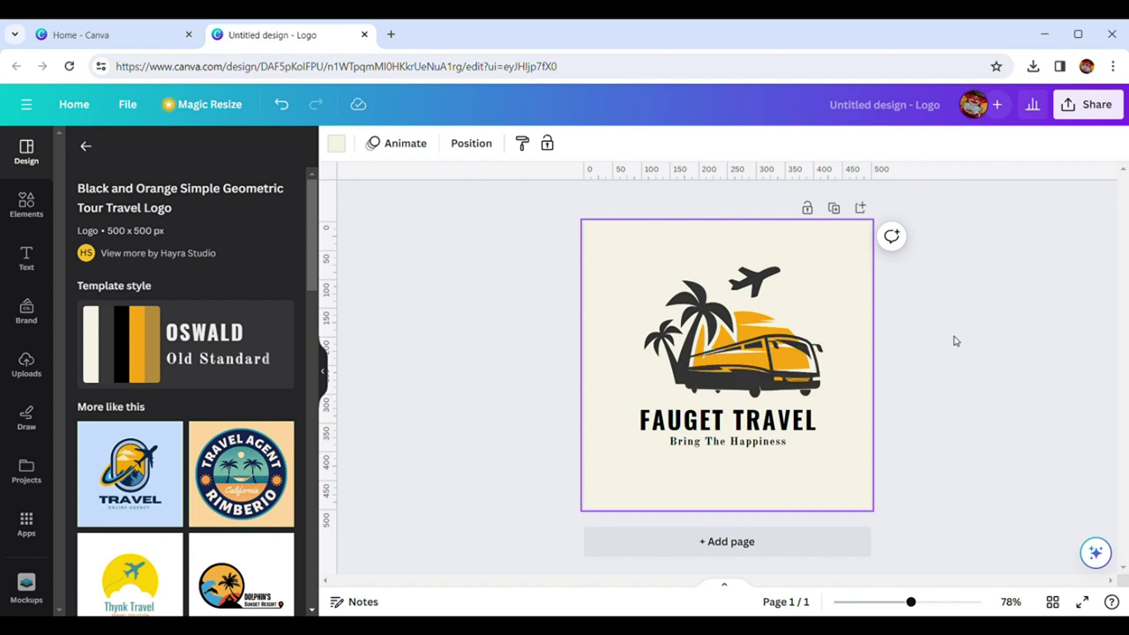
left_click(789, 378)
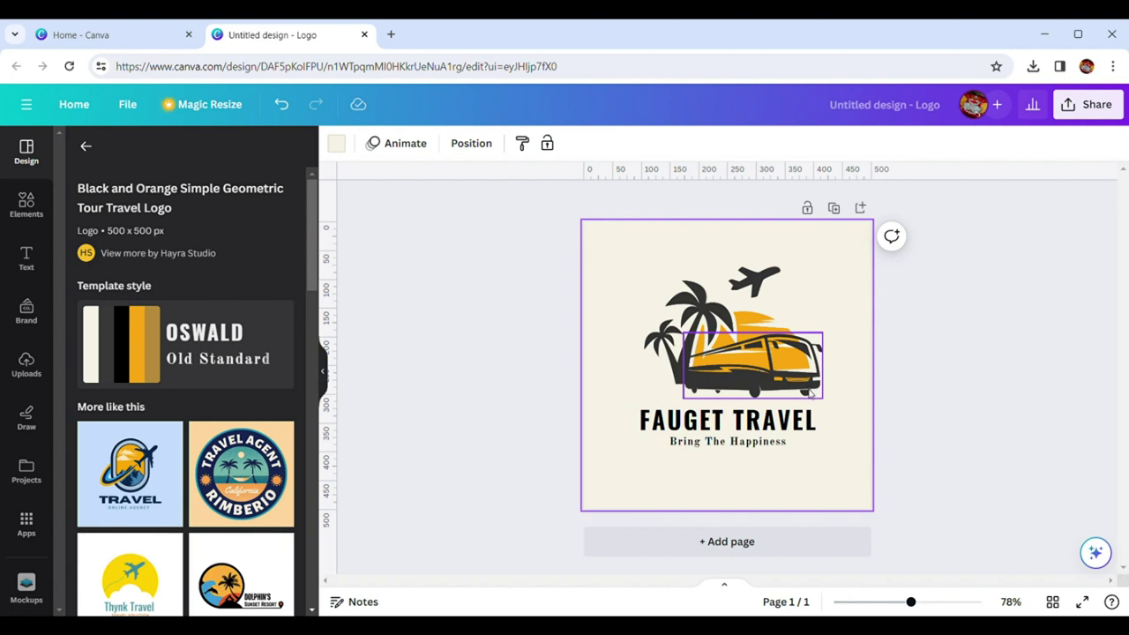
left_click(810, 394)
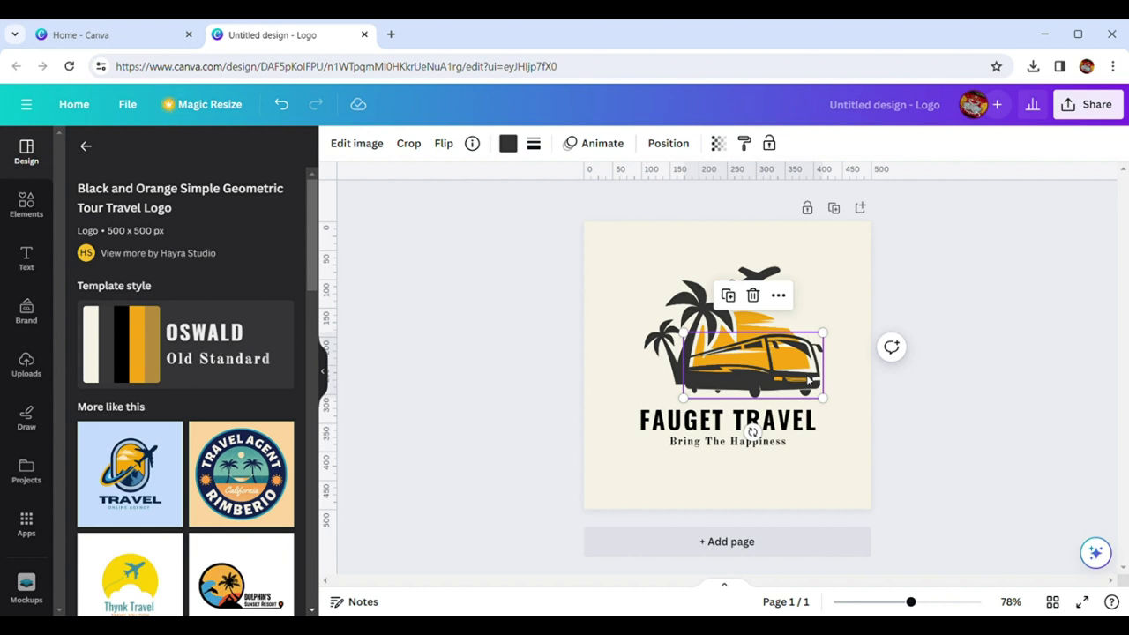
key("Delete")
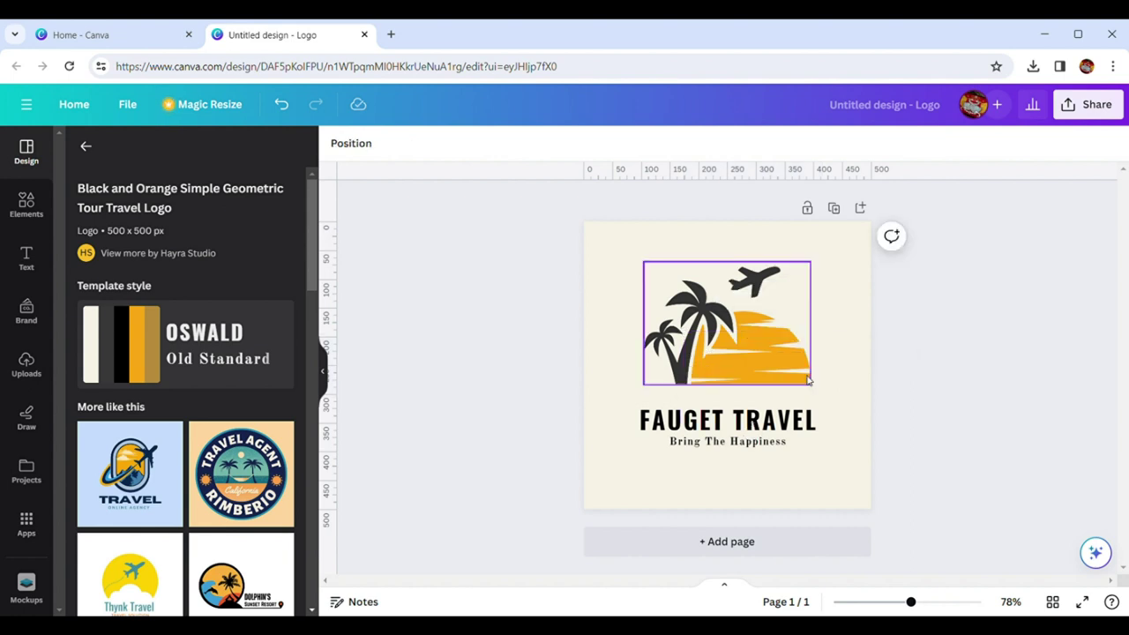
Search the Elements library for 'scooter'
left_click(27, 205)
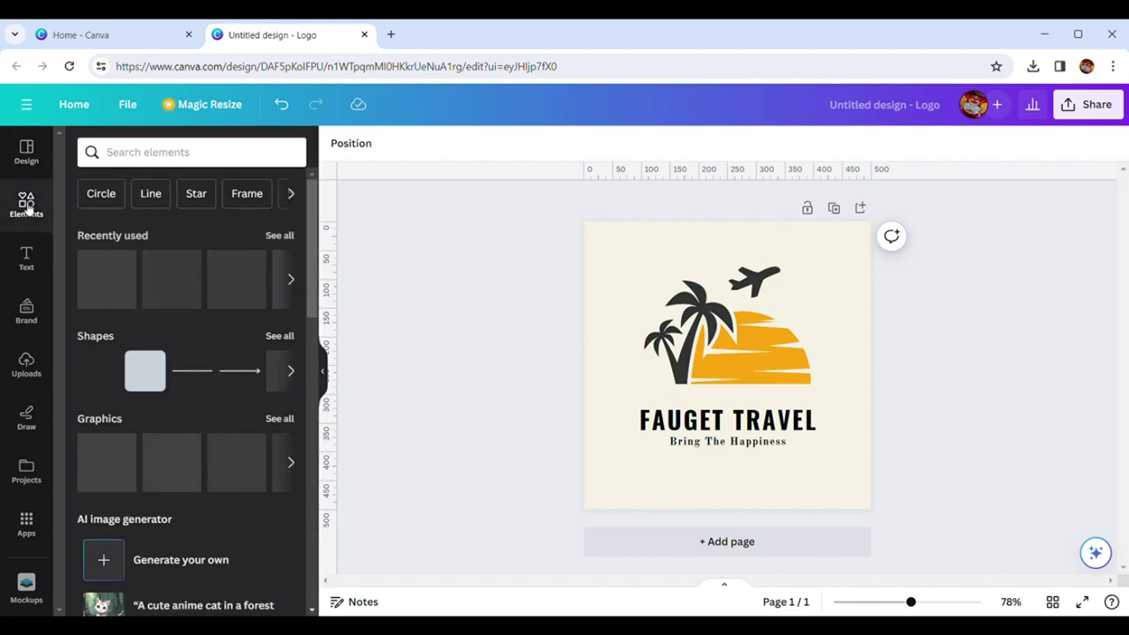
left_click(141, 157)
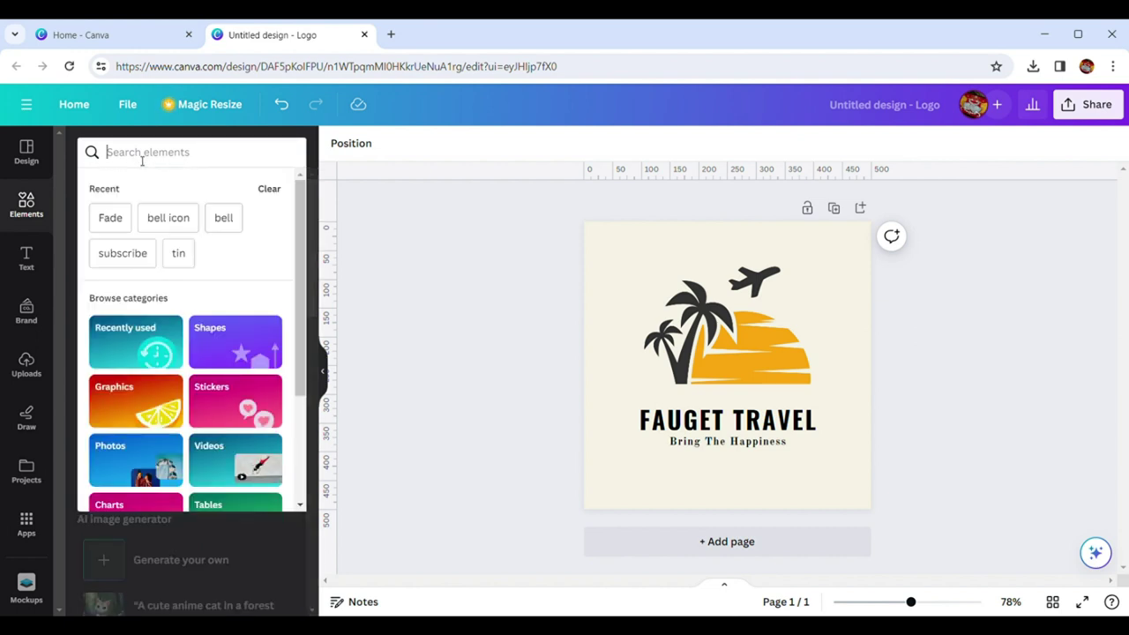
type("scoot")
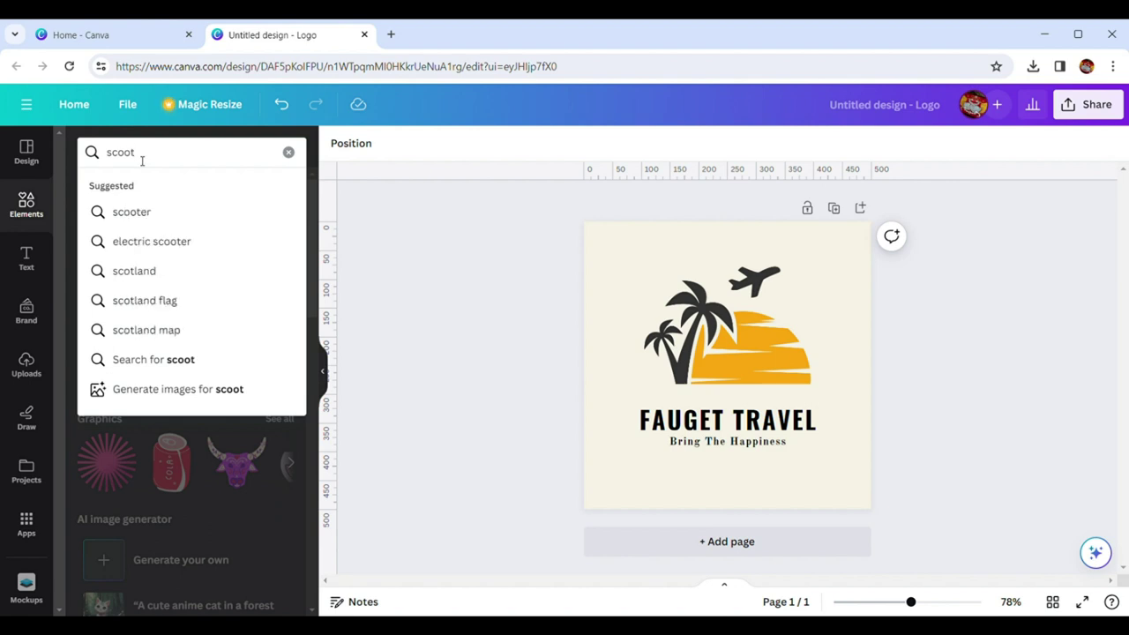
type("o")
key("BackSpace")
type("er")
left_click(147, 214)
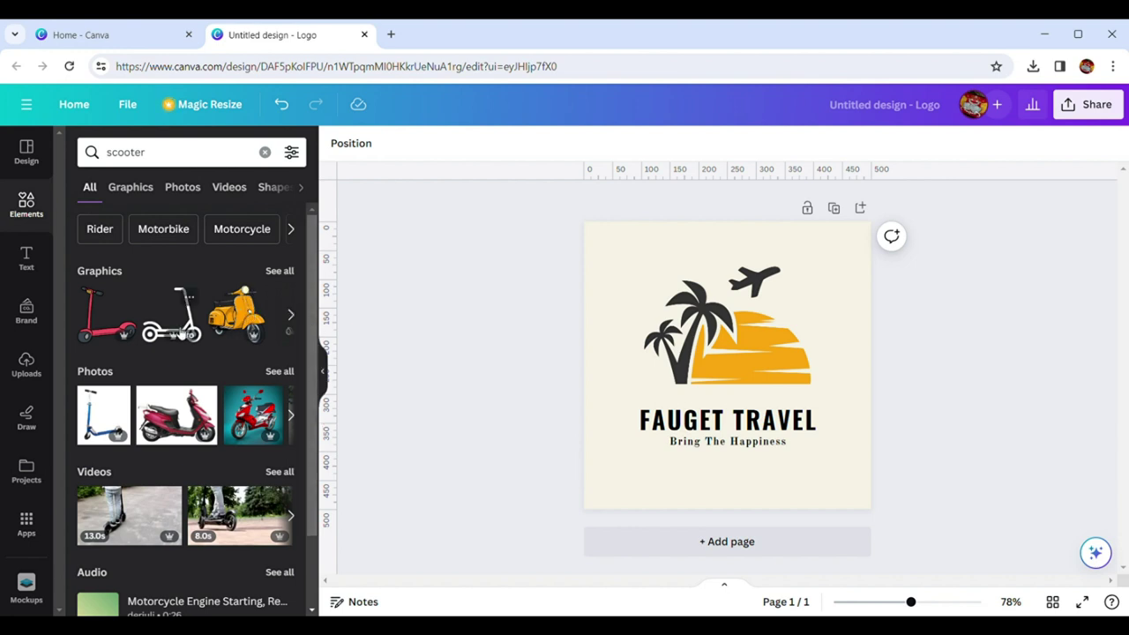
Page through the scooter graphics and add the red scooter to the logo
left_click(294, 318)
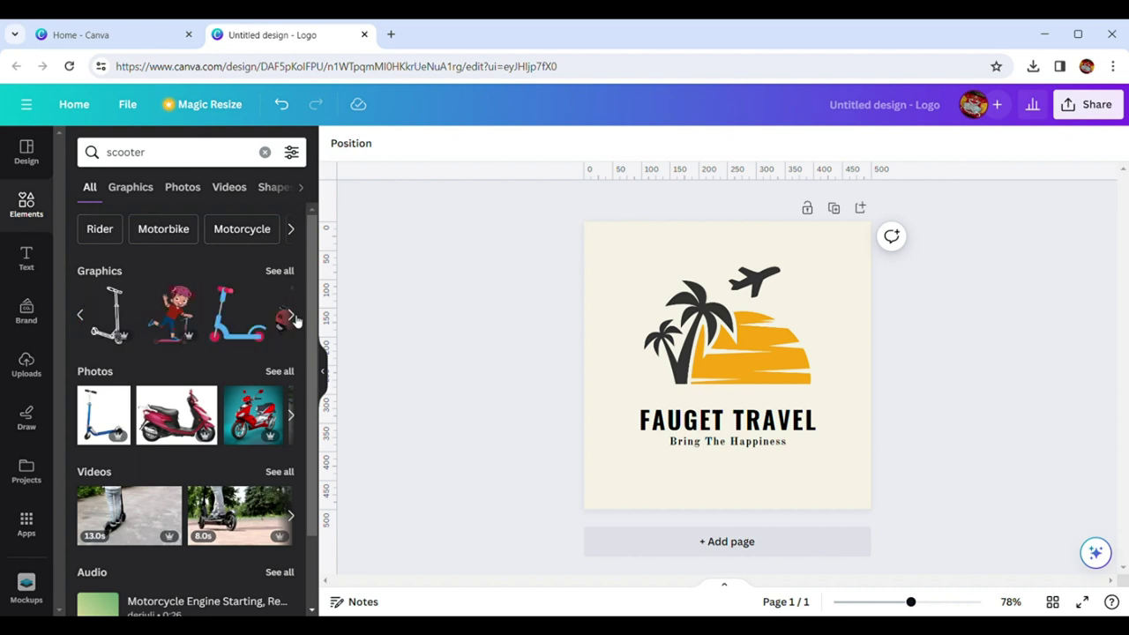
left_click(293, 317)
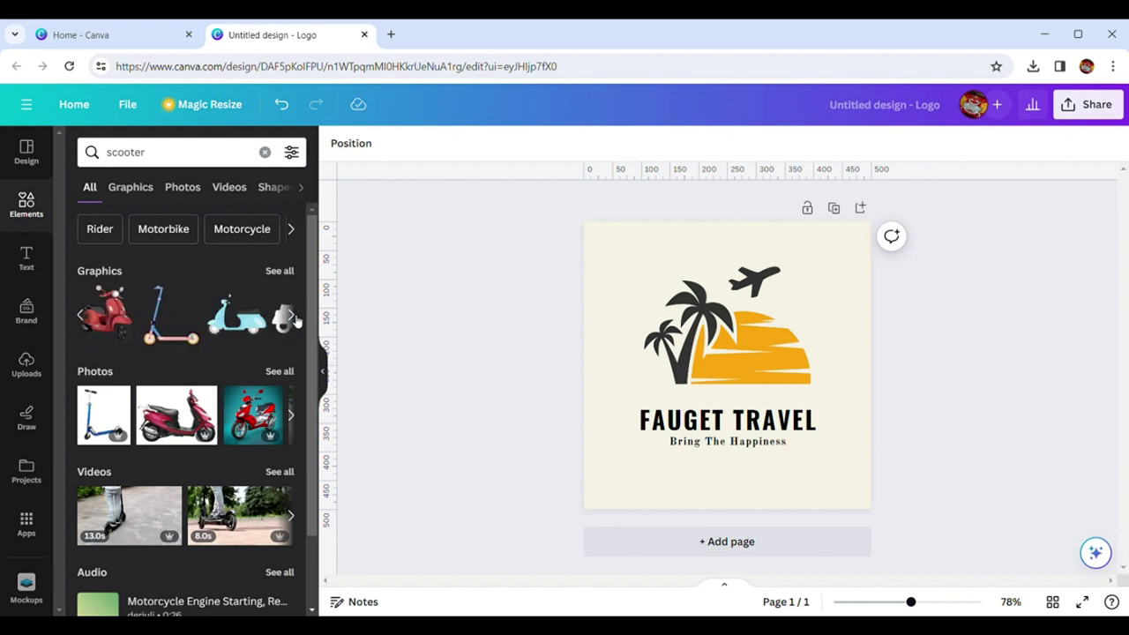
left_click(107, 315)
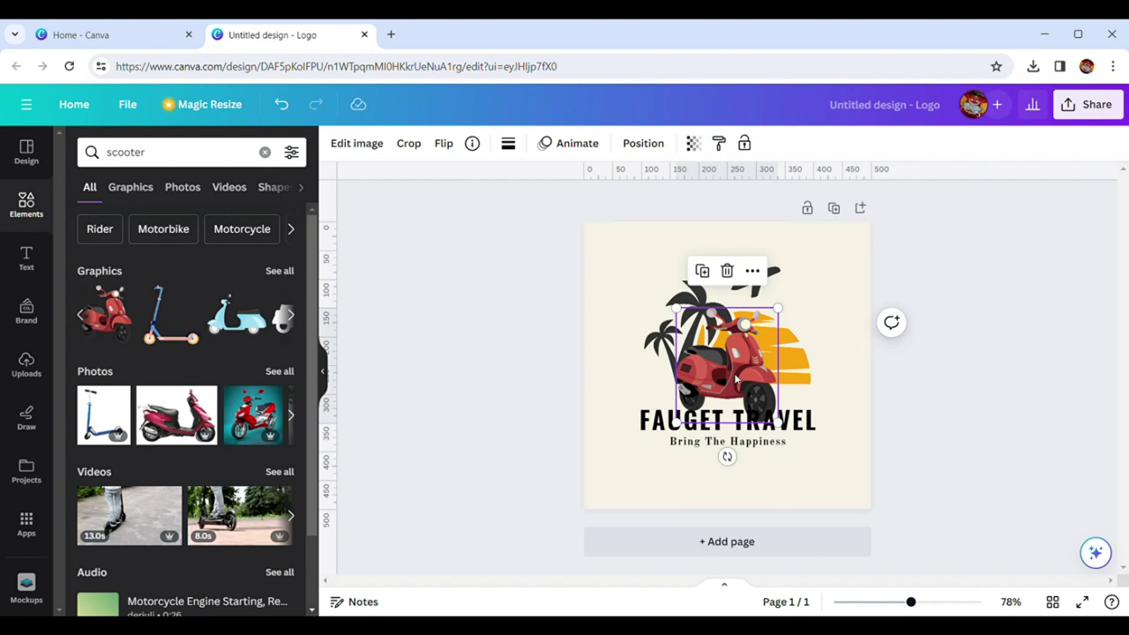
Move the scooter right of the palm trees beside the sun, then select the palm/sun graphic
left_click_drag(739, 380, 791, 372)
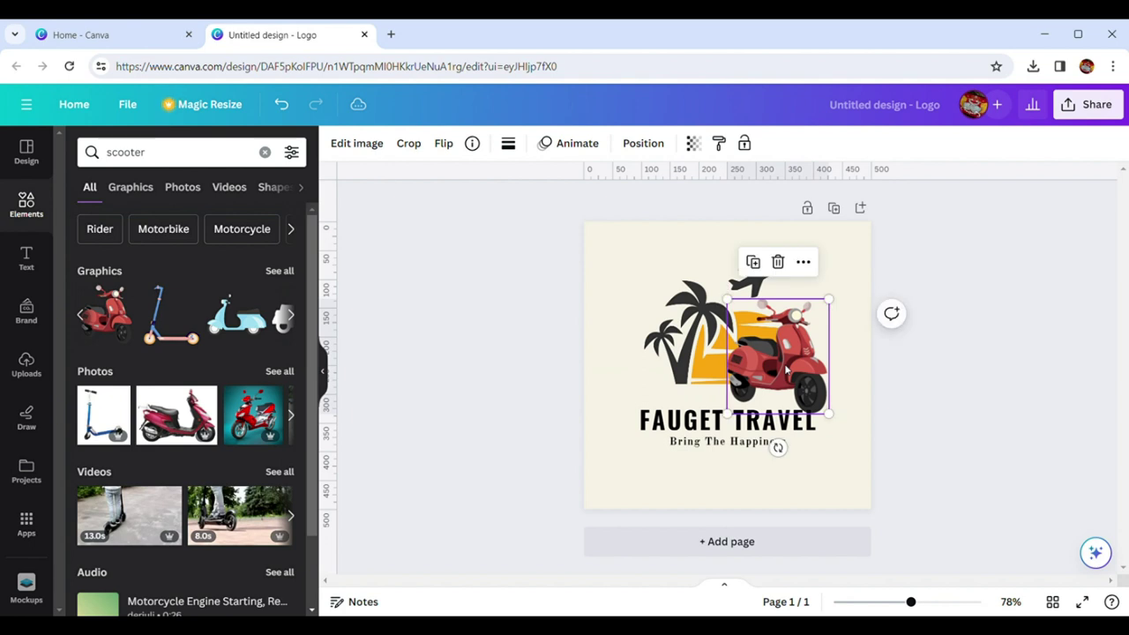
left_click(934, 381)
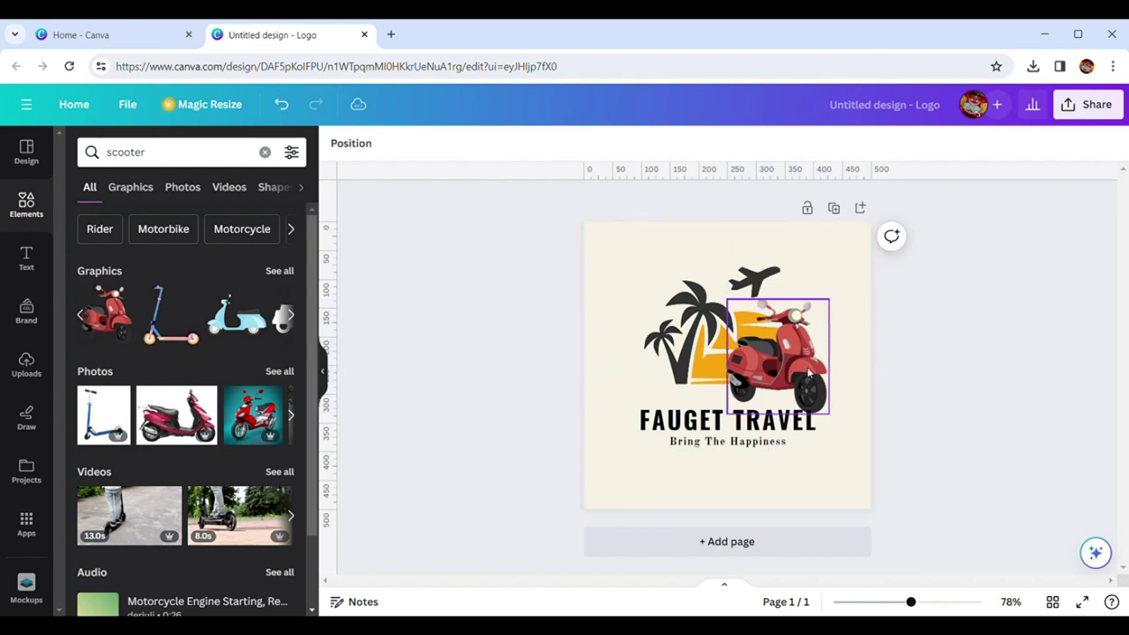
left_click(809, 375)
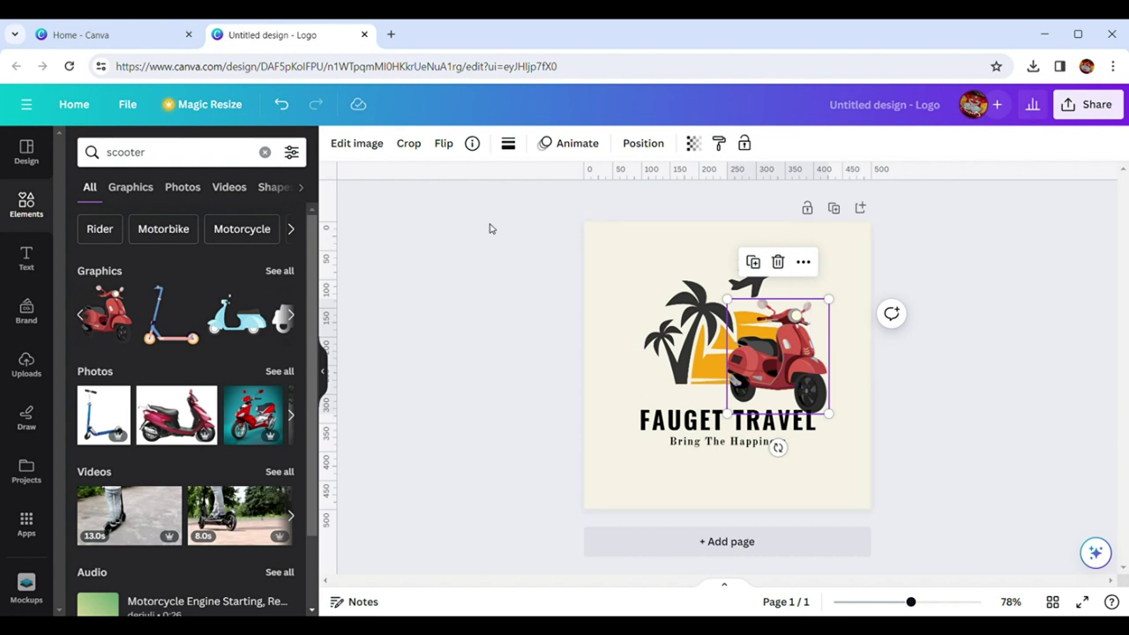
left_click(706, 370)
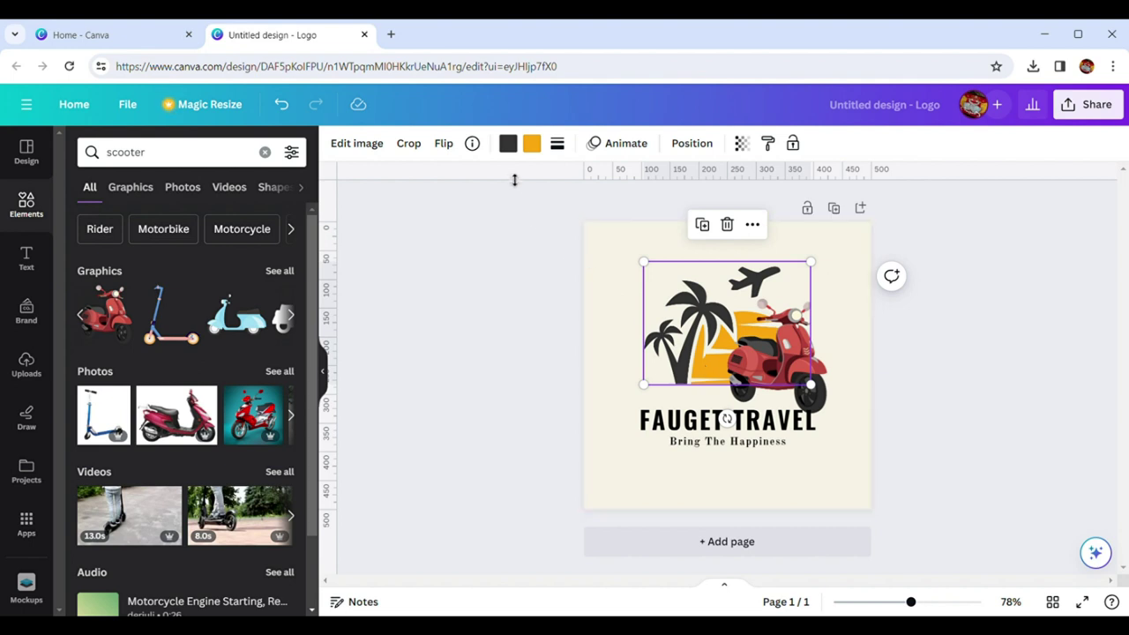
Change the sun's orange colour to turquoise, after trying coral red
left_click(532, 147)
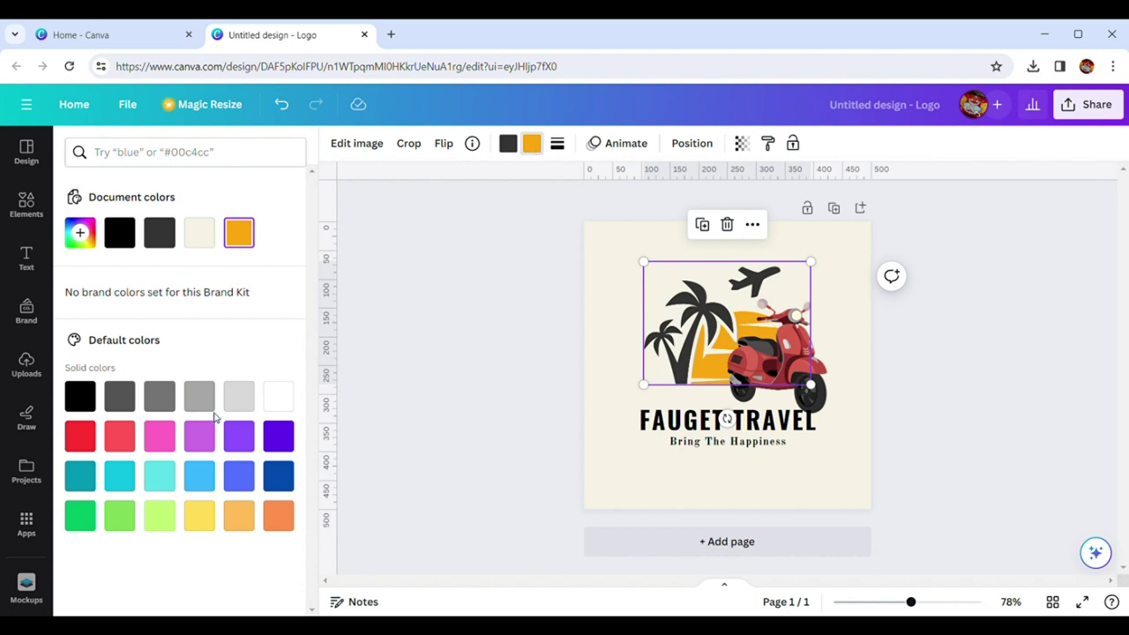
left_click(121, 437)
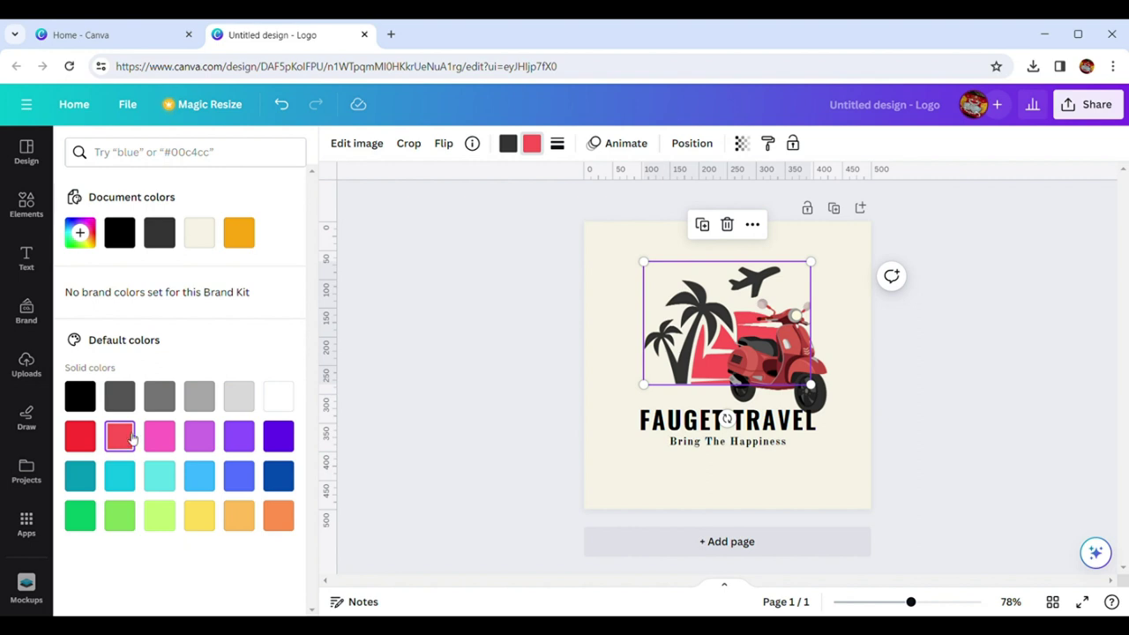
left_click(163, 484)
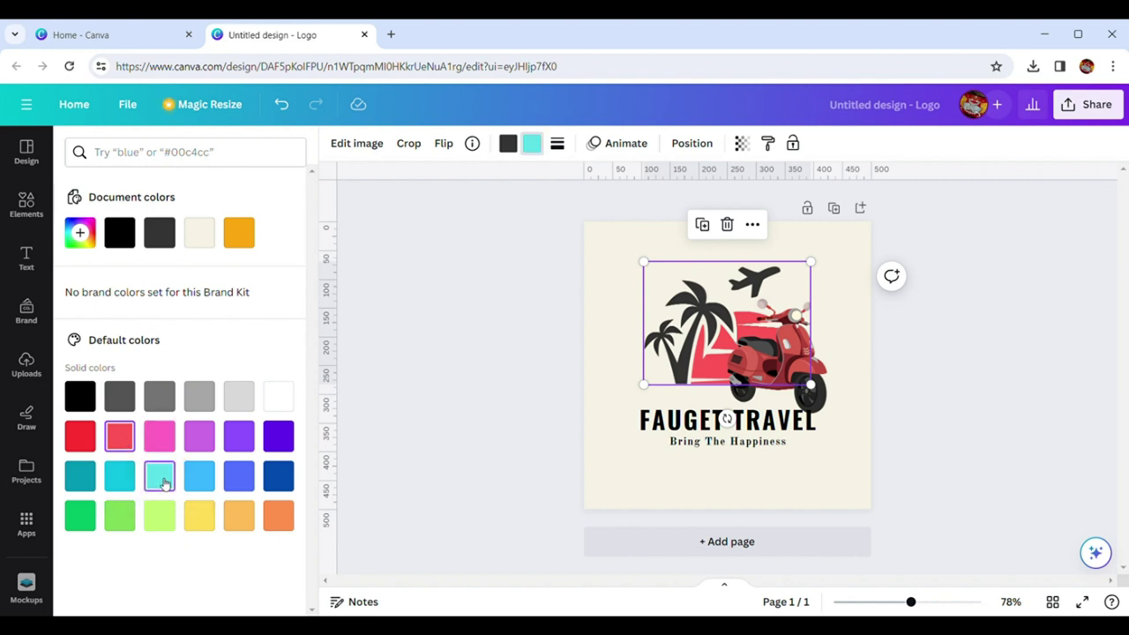
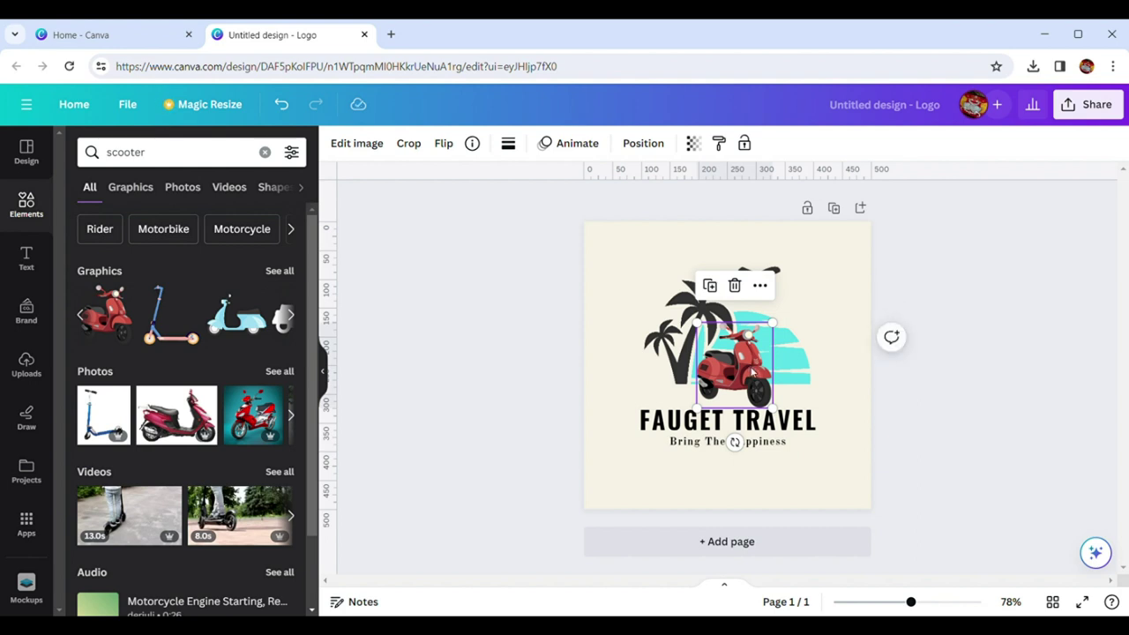
Nudge the red scooter slightly up and right so the airplane is fully visible, then deselect
left_click_drag(752, 372, 761, 359)
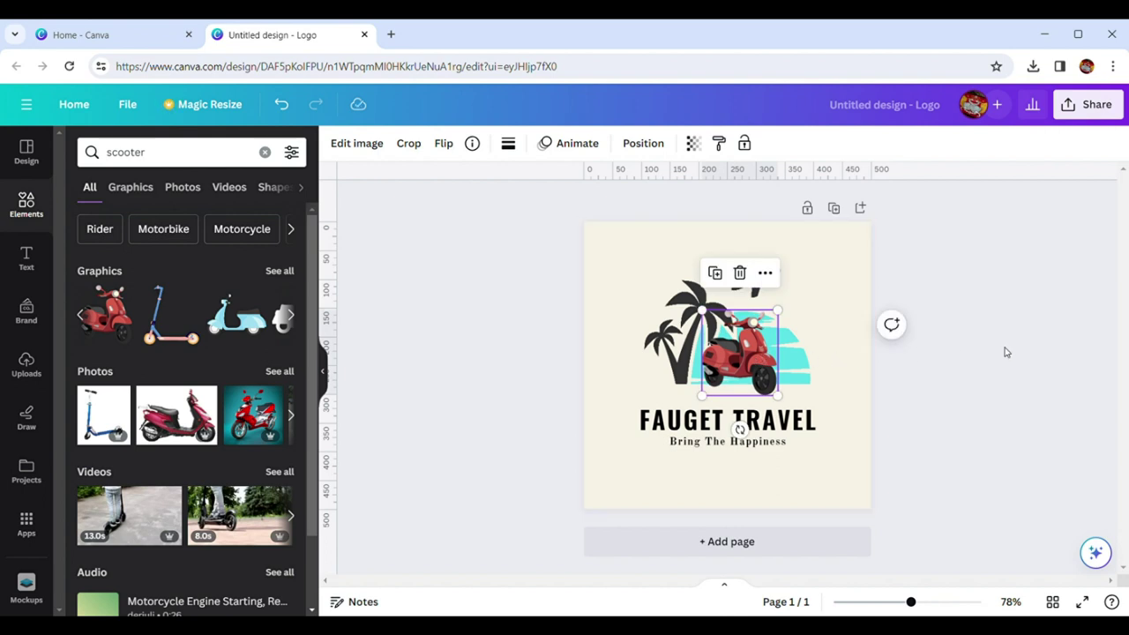
left_click(958, 360)
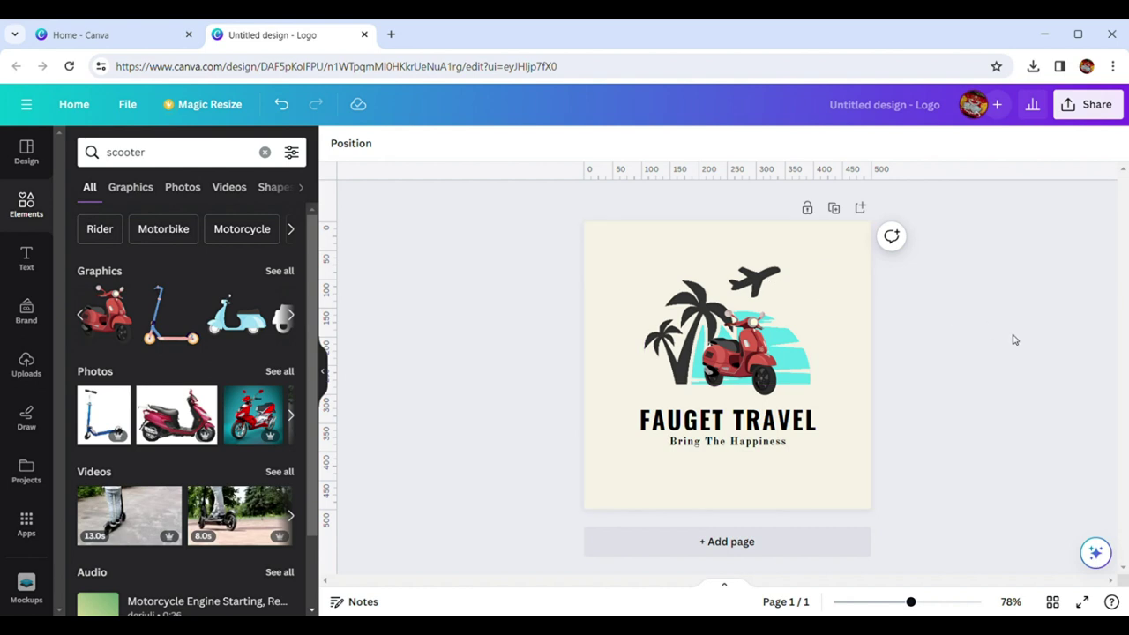
Replace the FAUGET TRAVEL title text with SCOOTY TRAVEL
left_click(739, 428)
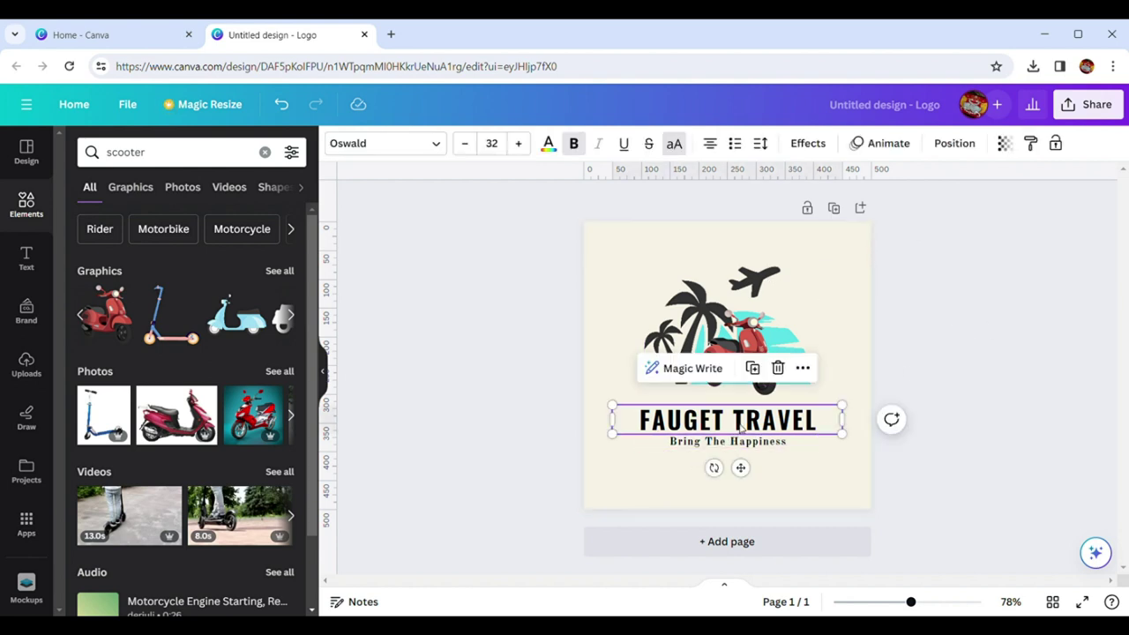
double_click(807, 425)
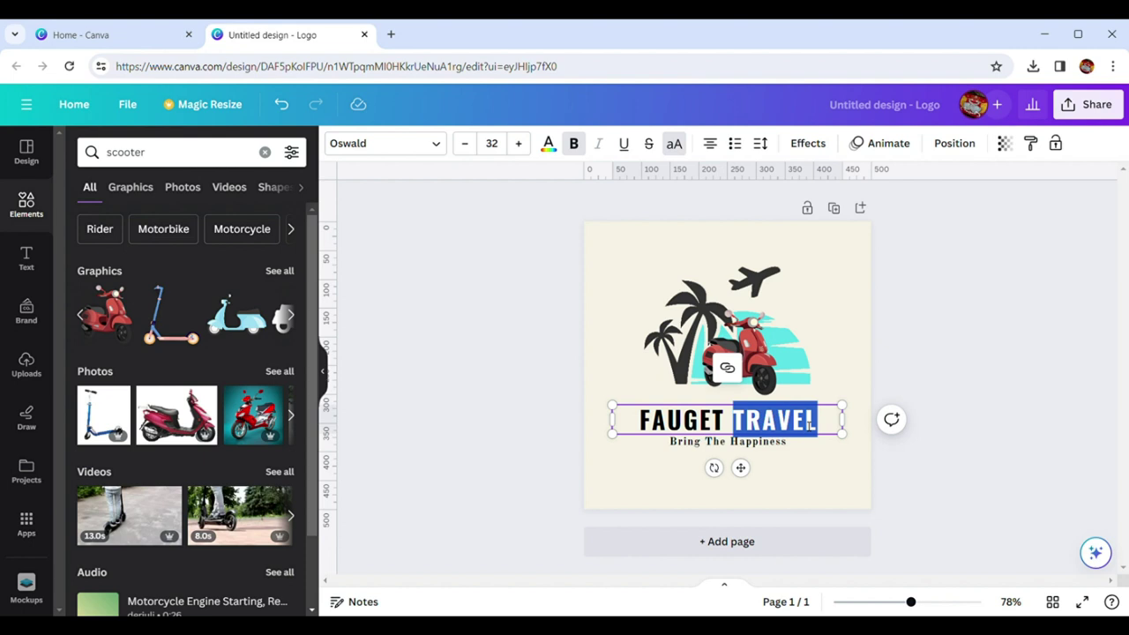
key("BackSpace")
key("BackSpace")
key("BackSpace")
key("BackSpace")
key("BackSpace")
key("BackSpace")
key("BackSpace")
key("BackSpace")
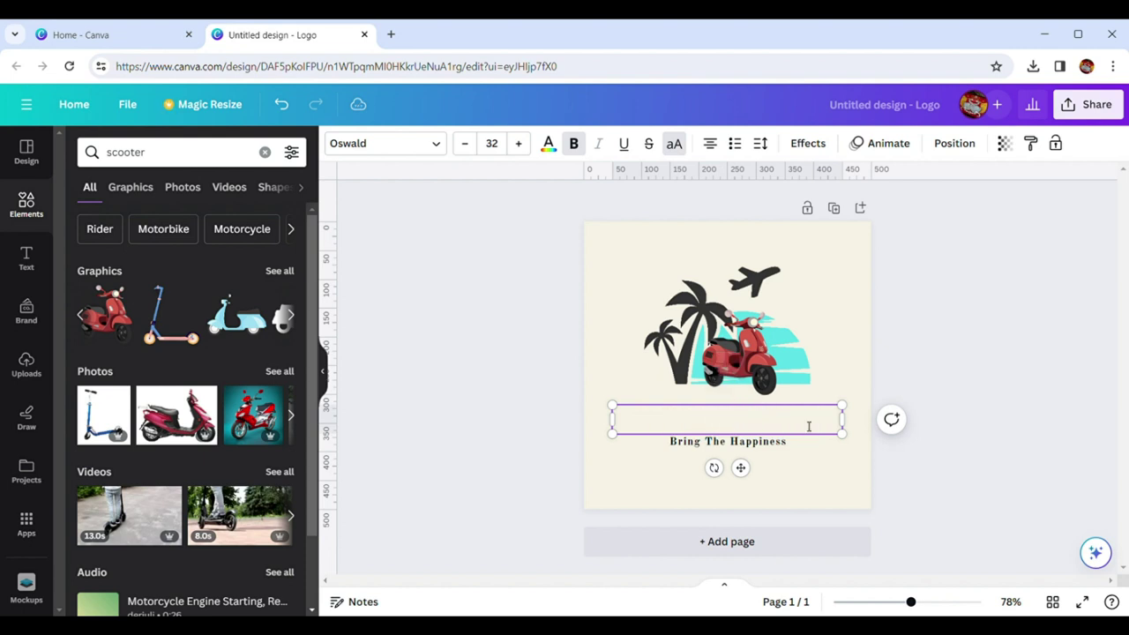
type("SCOOTY")
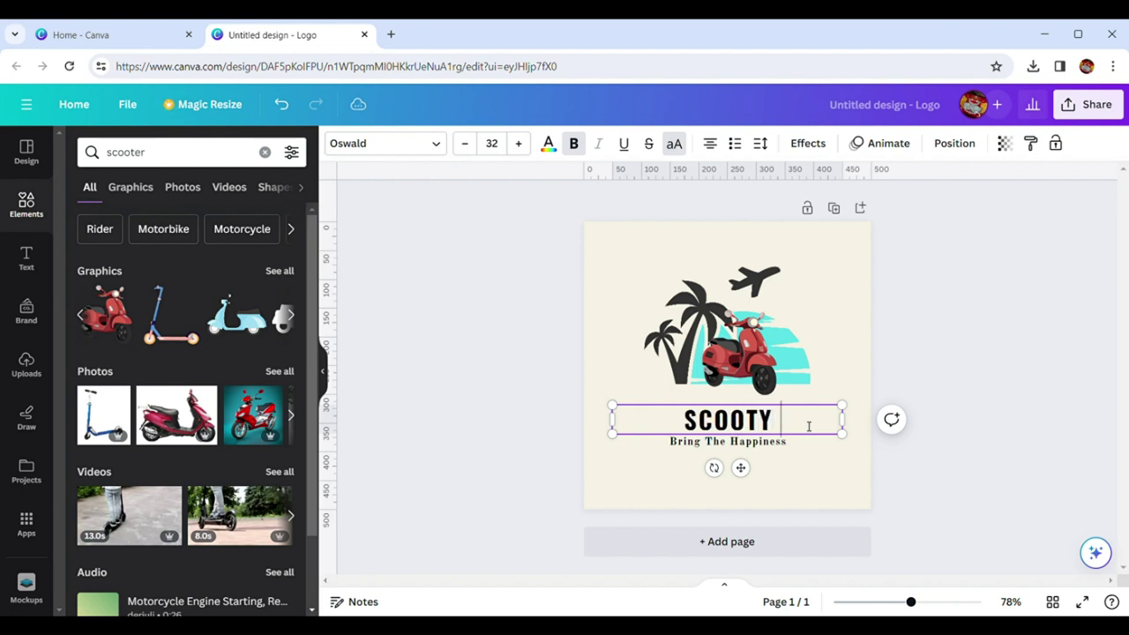
type(" TRA")
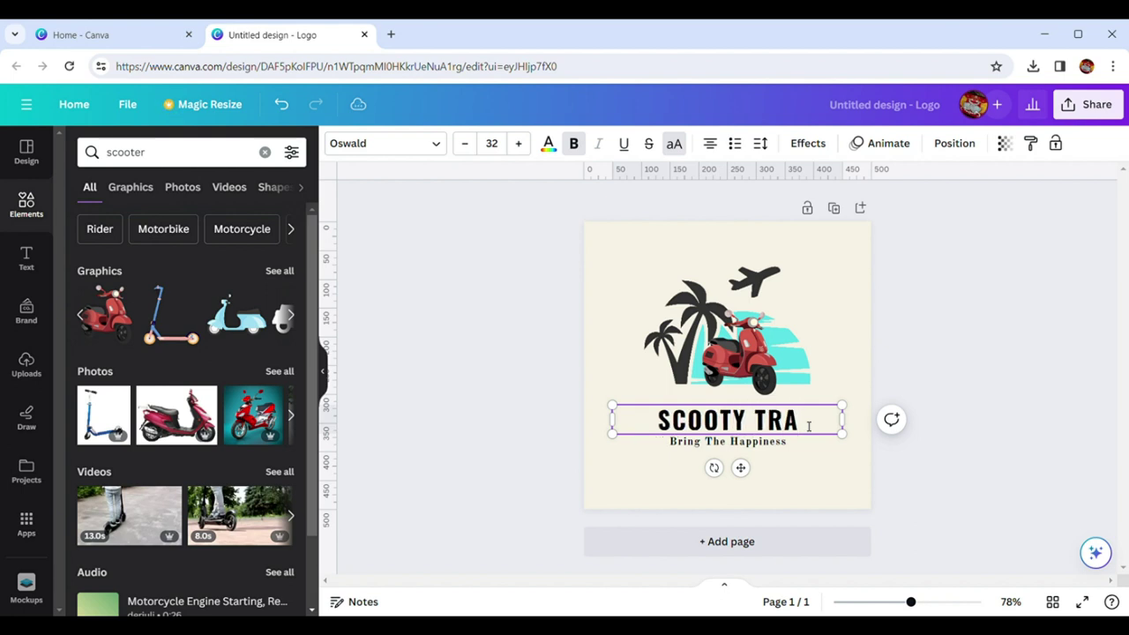
type("VEL")
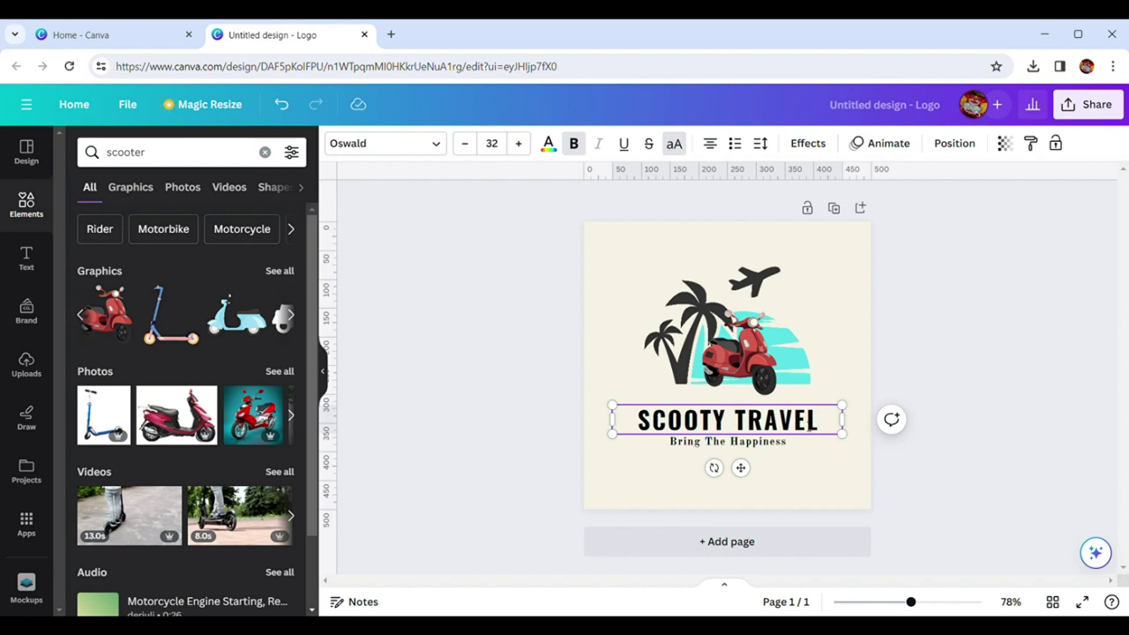
left_click(986, 315)
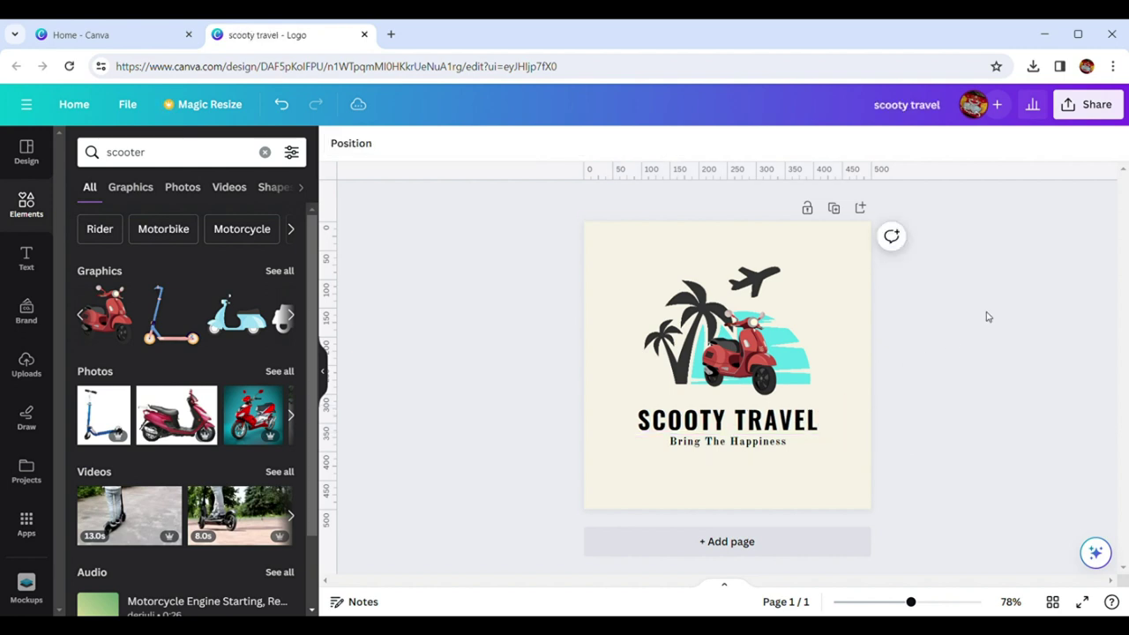
Replace the Bring The Happiness tagline with 'with' followed by the creator's name
left_click(764, 446)
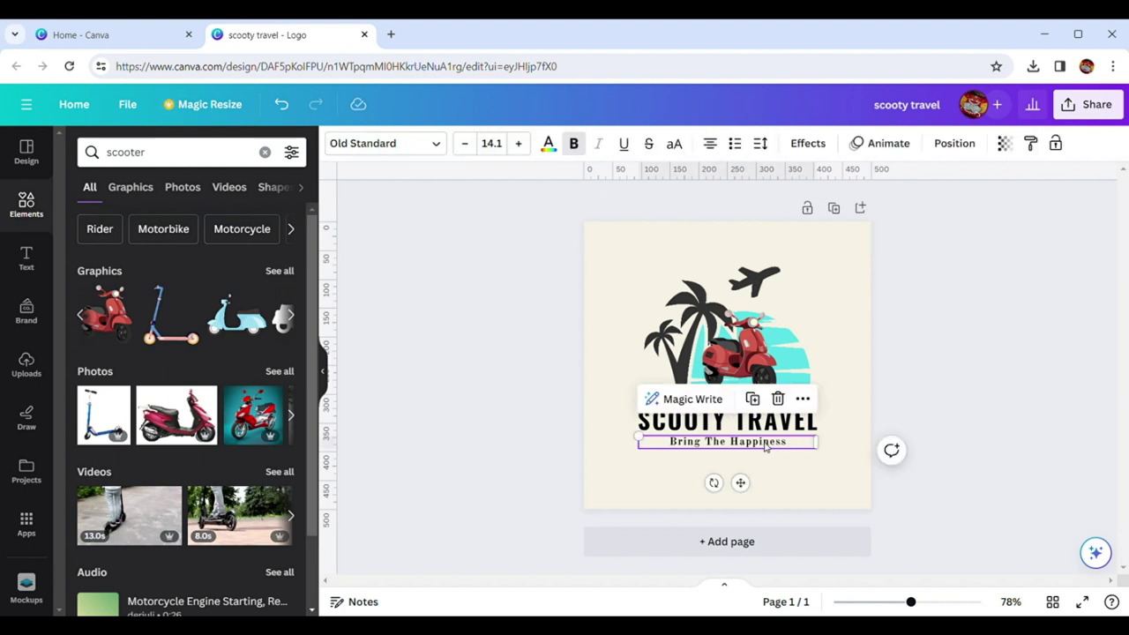
double_click(779, 447)
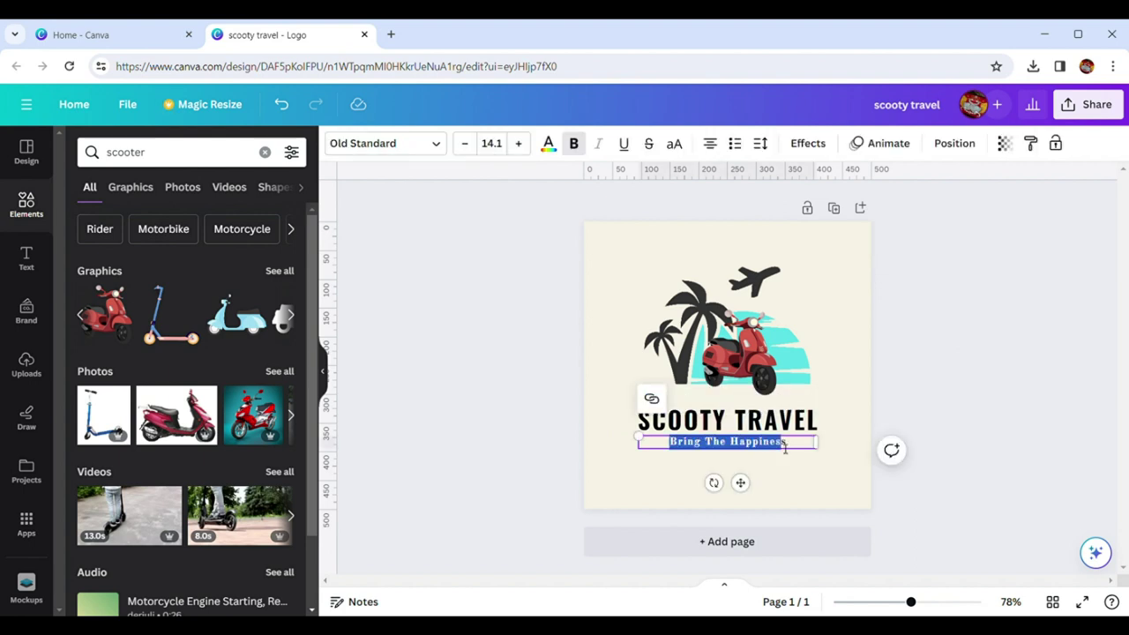
key("BackSpace")
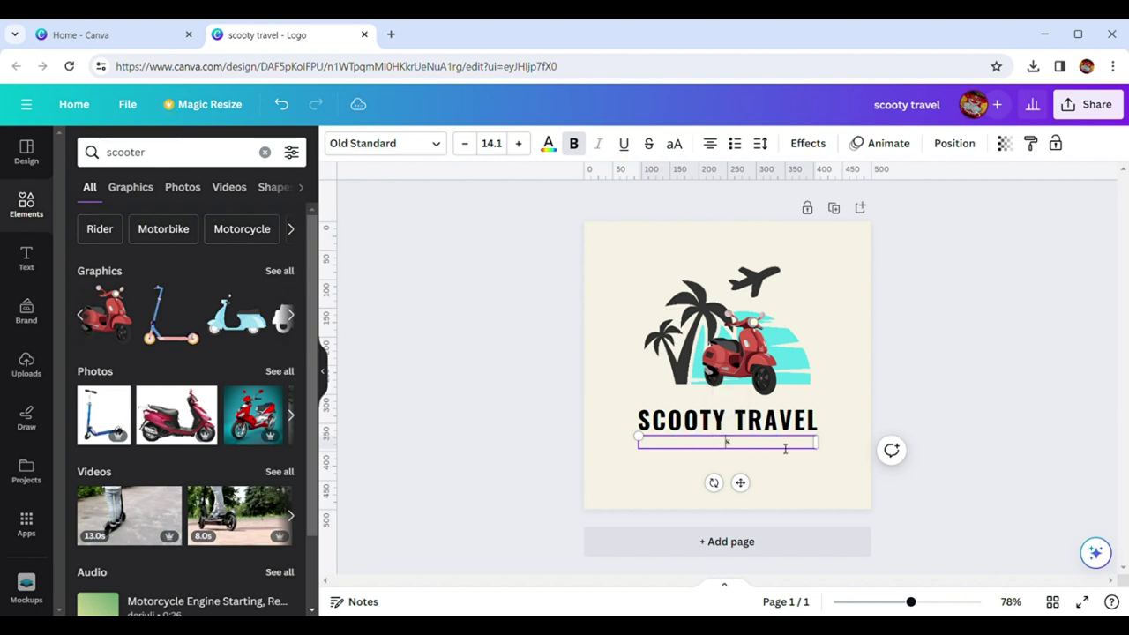
type("s")
key("BackSpace")
type("with niroshan indika")
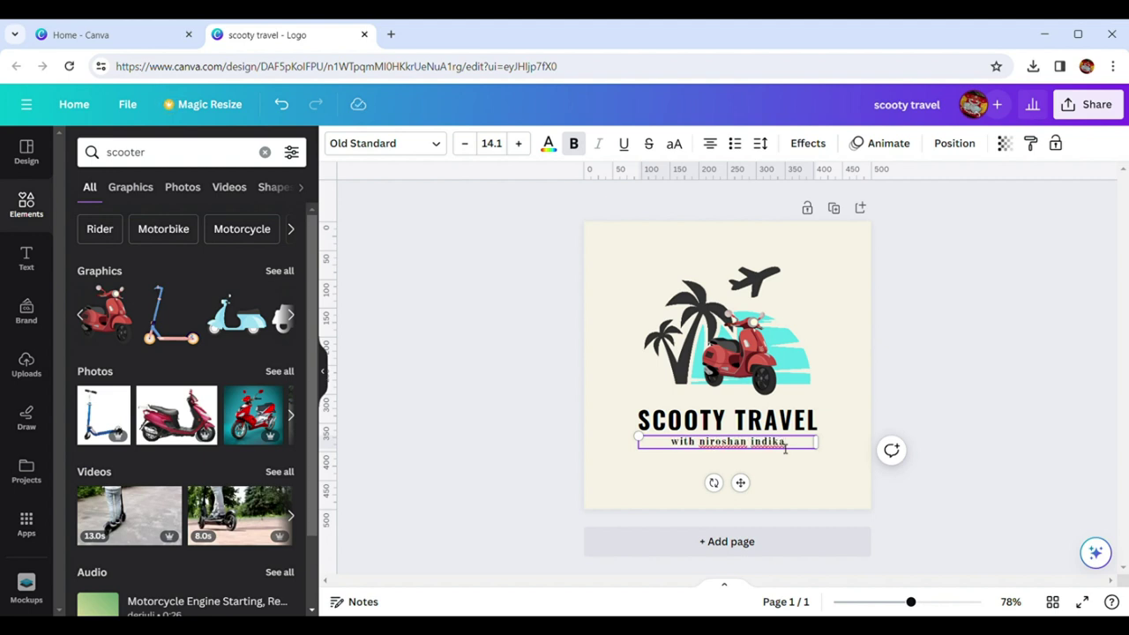
Capitalise the creator's first name in the tagline
double_click(710, 445)
type("Niroshan")
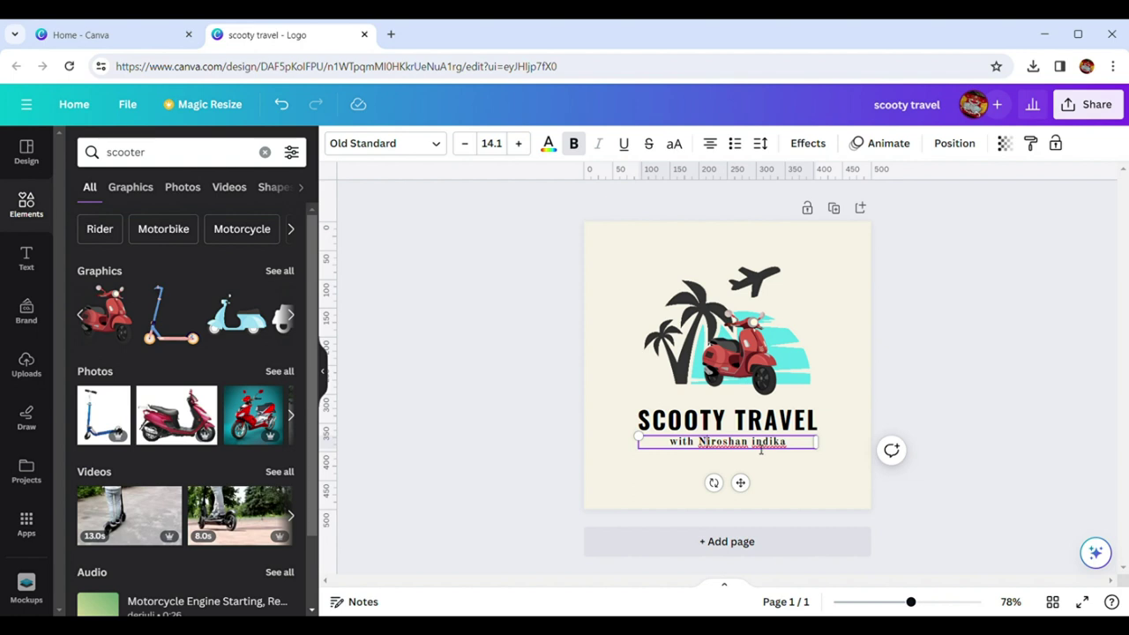
left_click(963, 396)
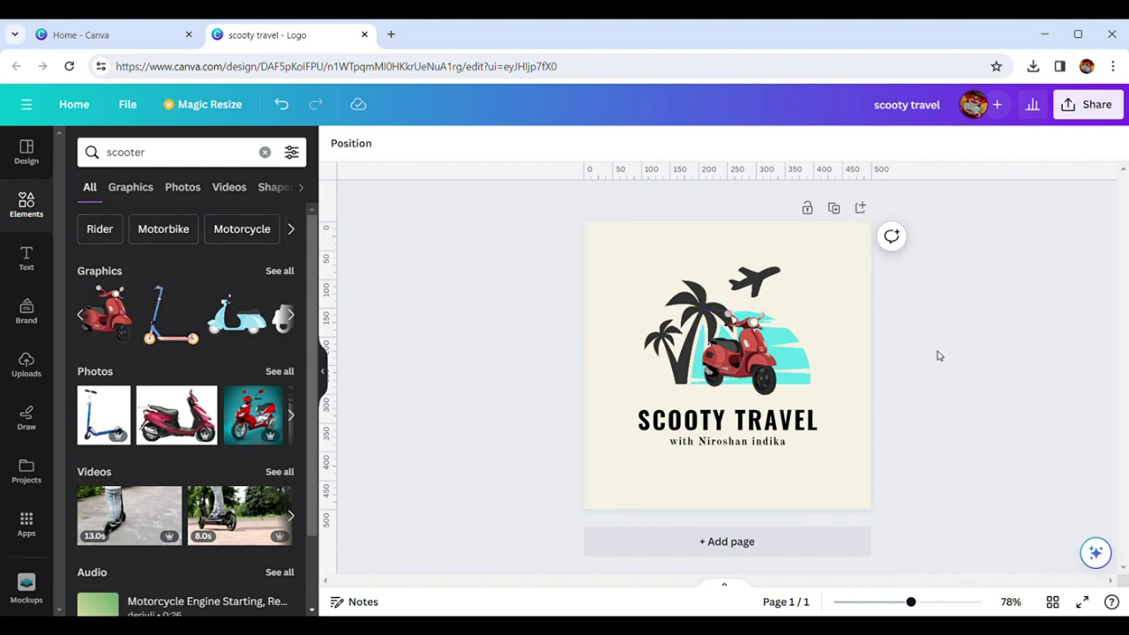
Try several page background colours and settle on light blue (#38b6ff), then deselect
left_click(616, 273)
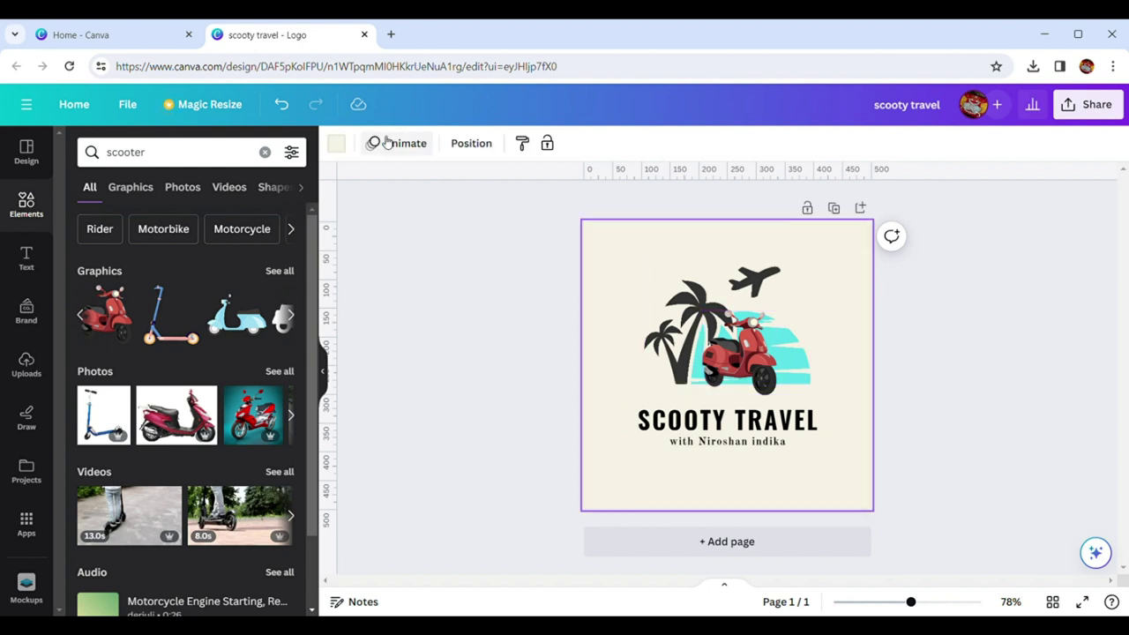
left_click(341, 143)
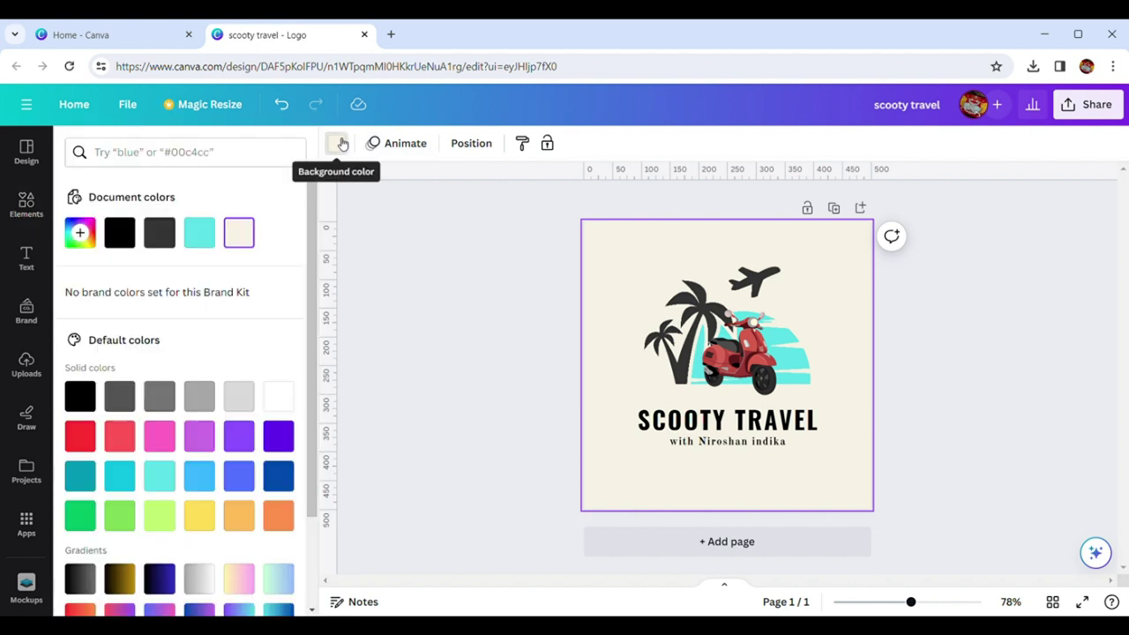
left_click(279, 477)
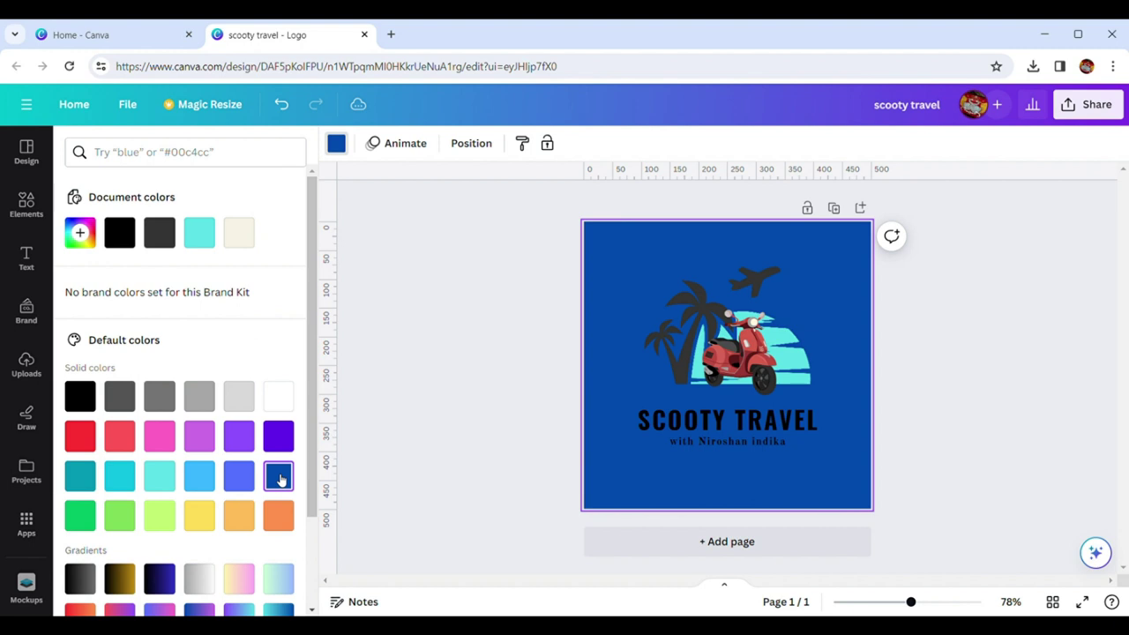
left_click(235, 518)
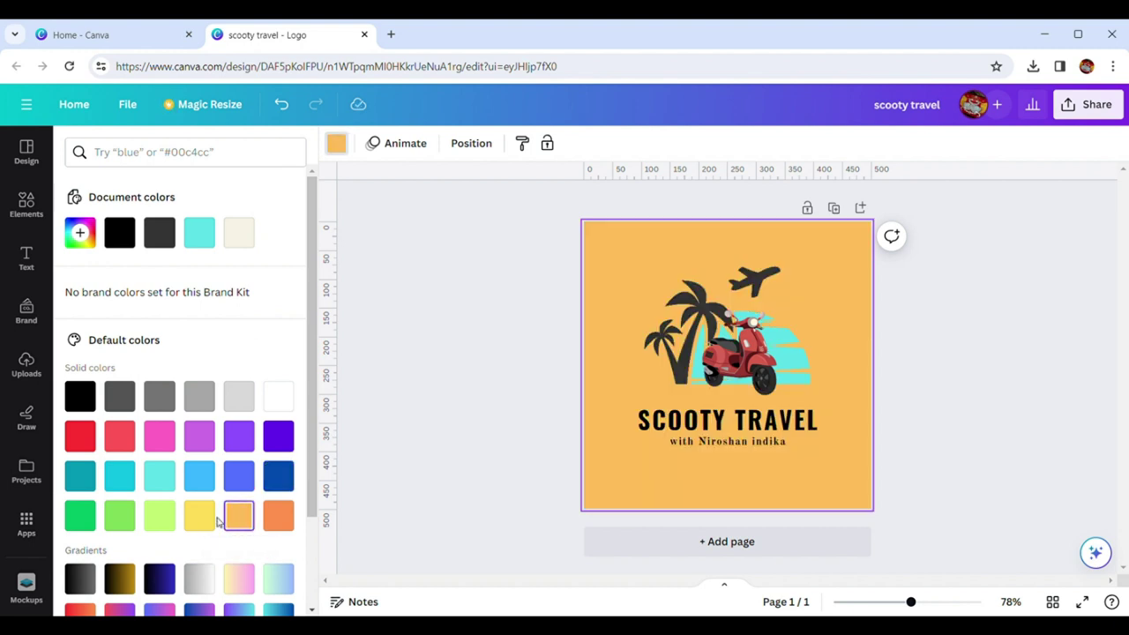
left_click(167, 526)
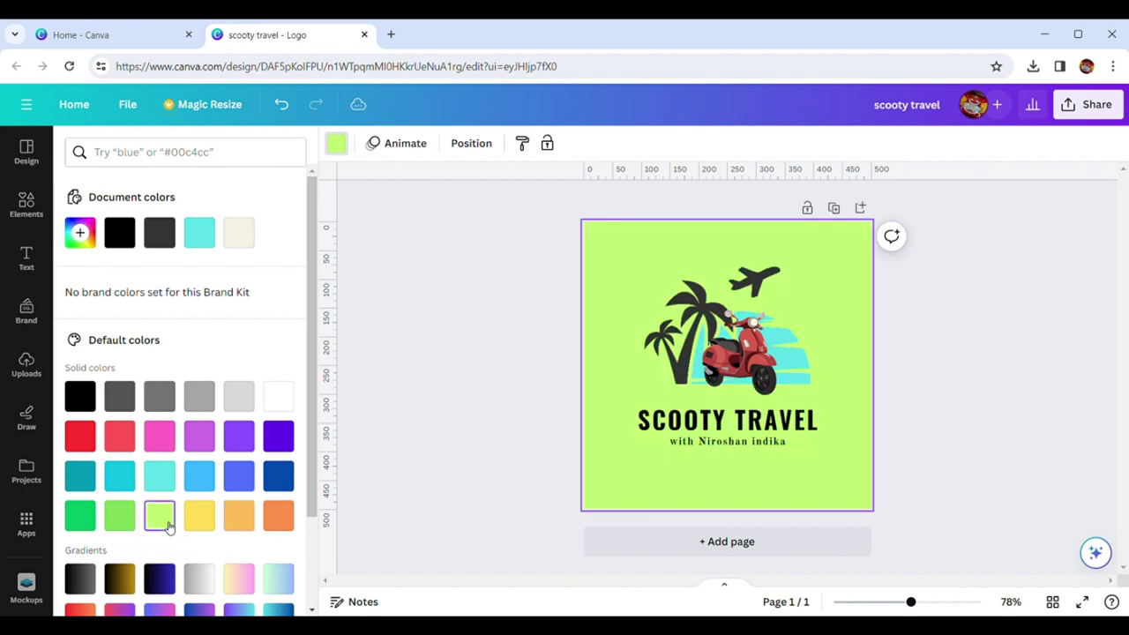
left_click(124, 486)
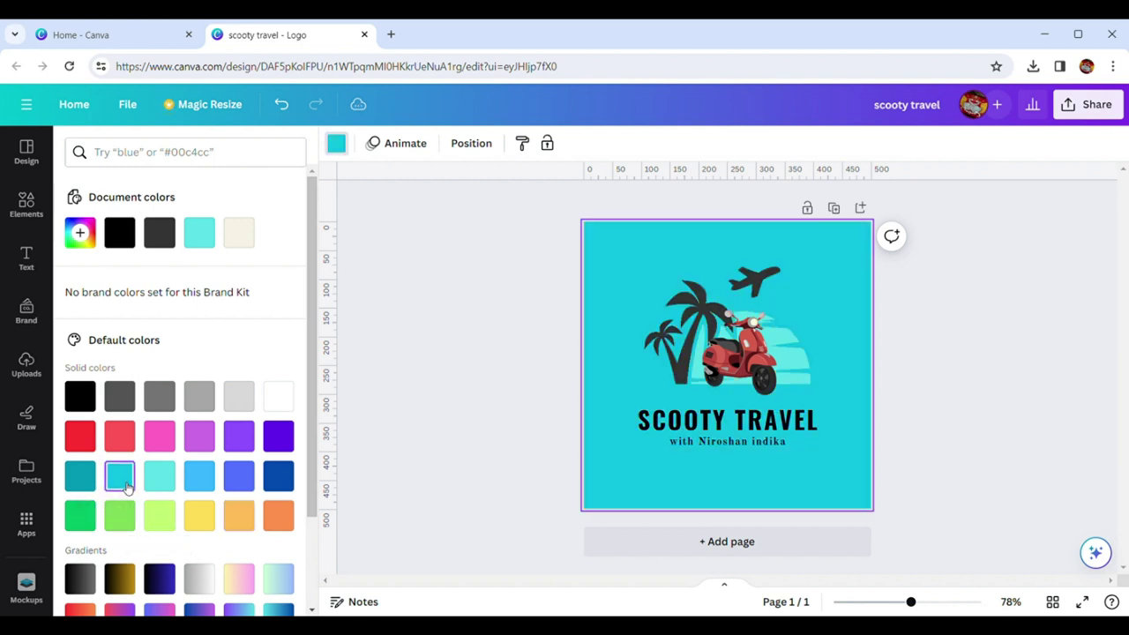
left_click(204, 477)
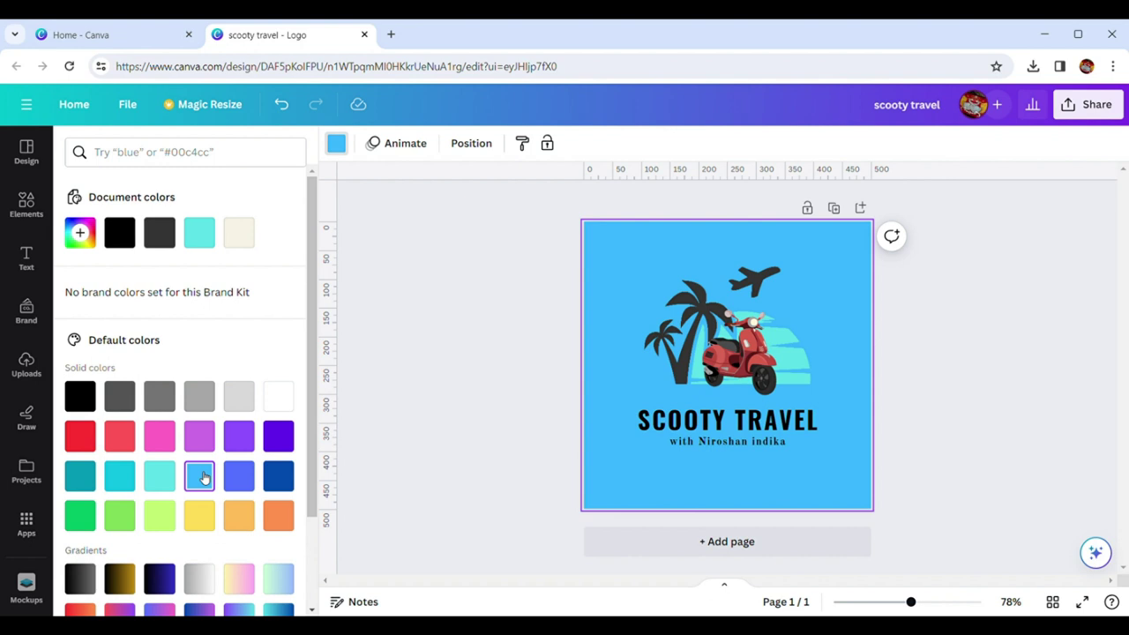
left_click(467, 321)
left_click_drag(467, 321, 491, 469)
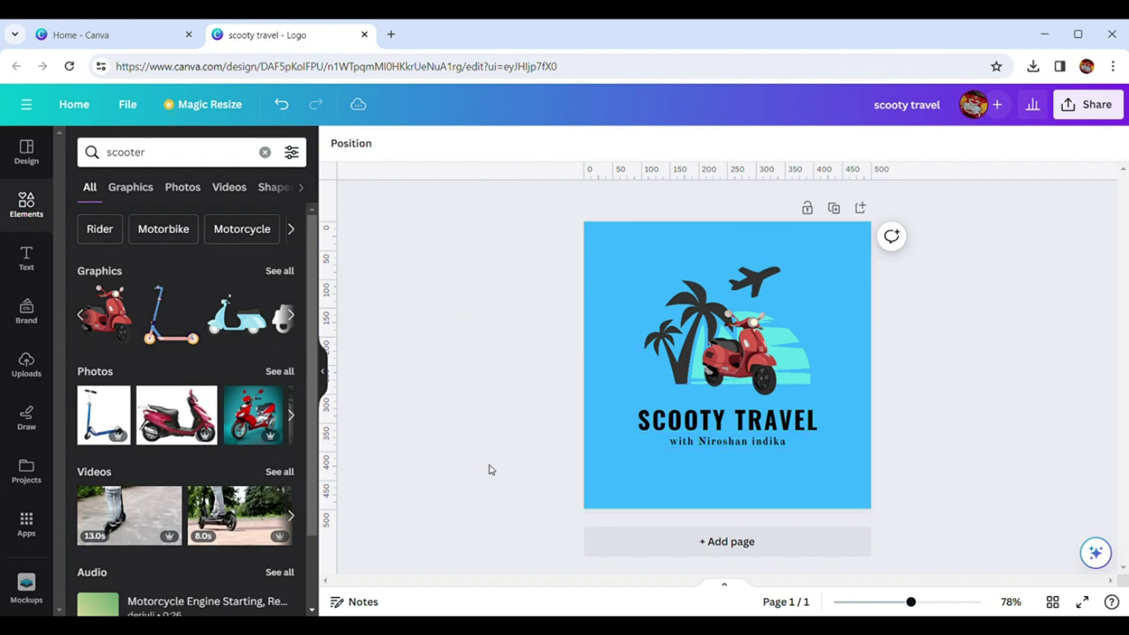
Browse the Text panel's font combinations, such as GLOW and Beach Please
left_click(662, 422)
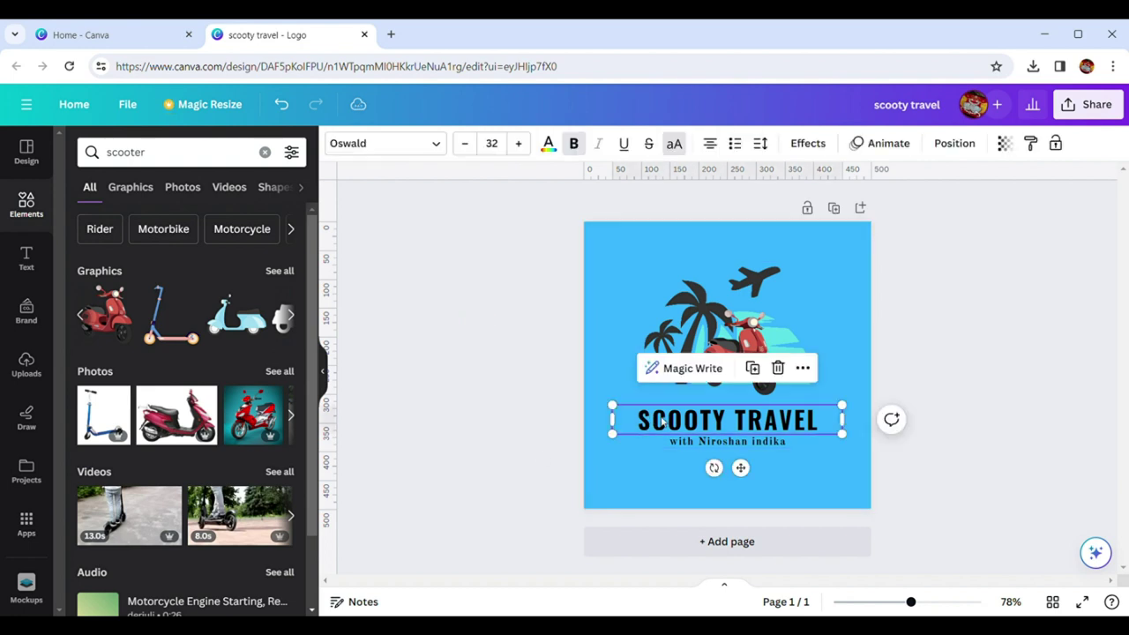
left_click(506, 440)
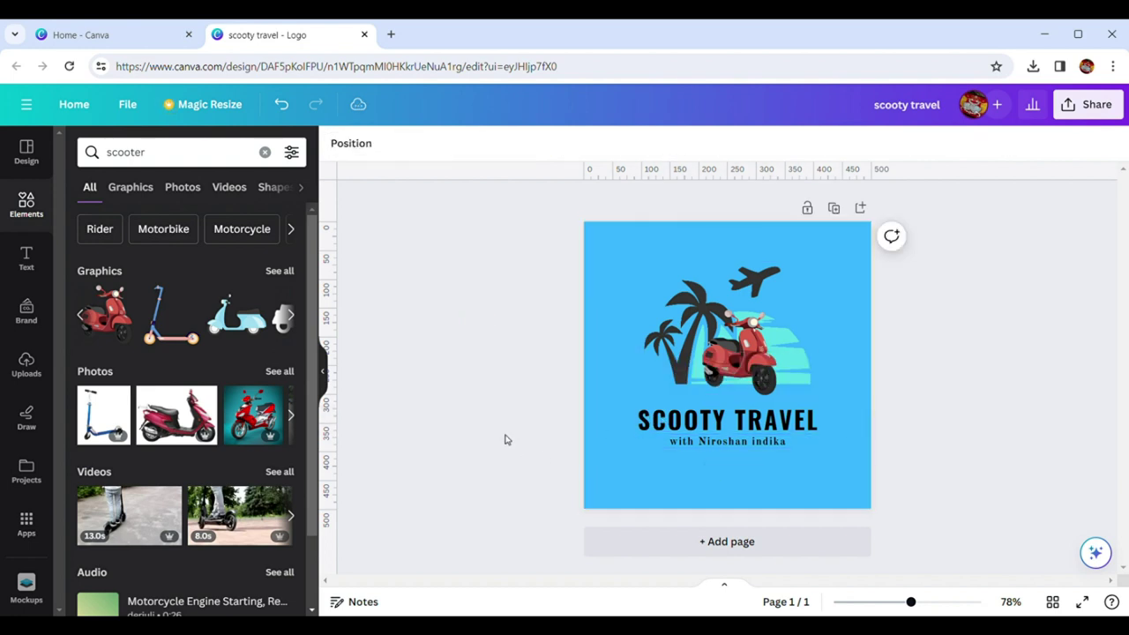
left_click(25, 258)
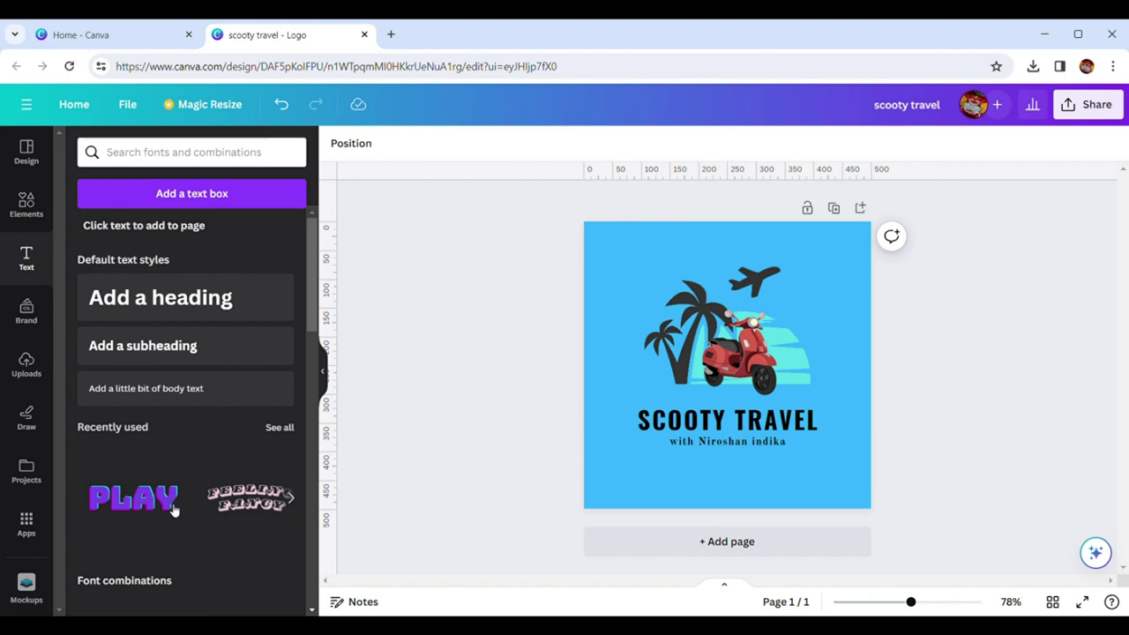
left_click(311, 611)
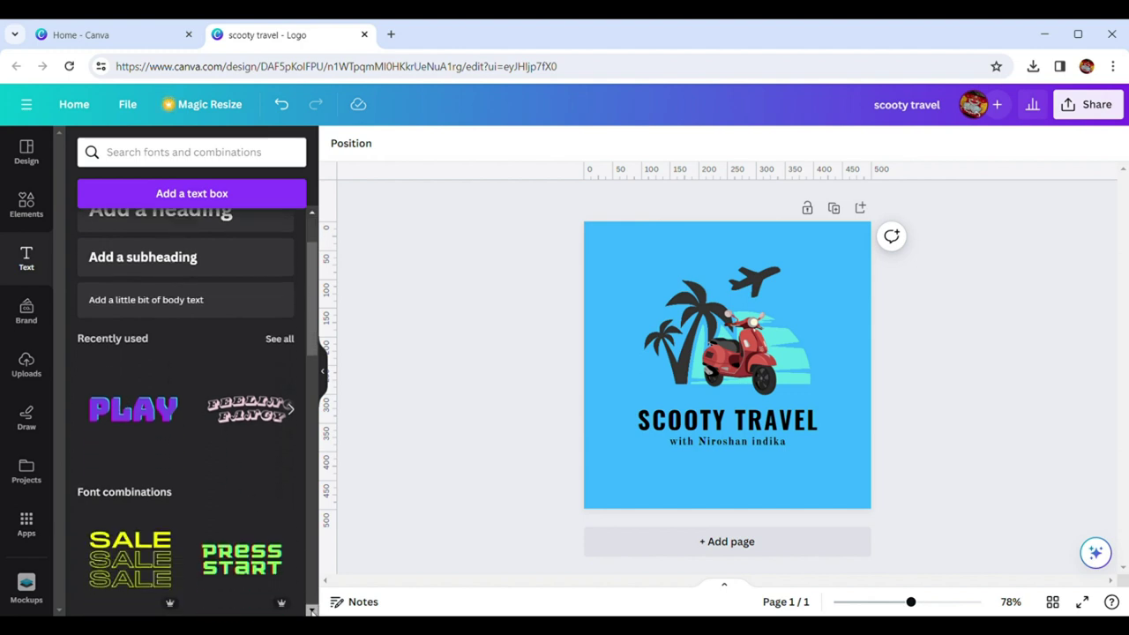
left_click(311, 612)
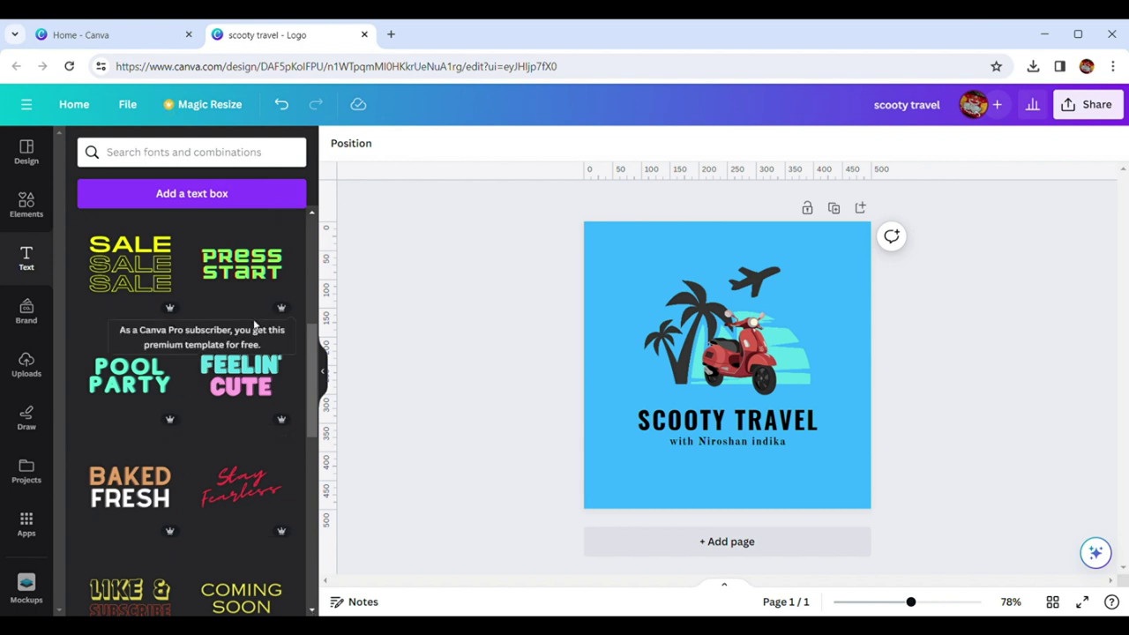
left_click(312, 611)
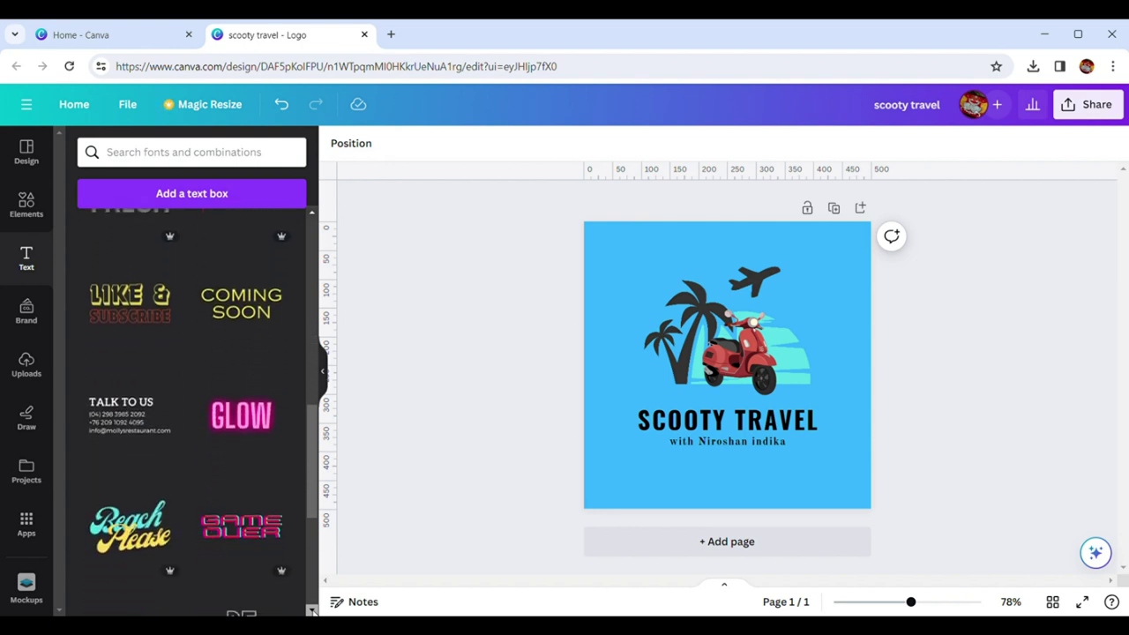
left_click_drag(312, 611, 312, 612)
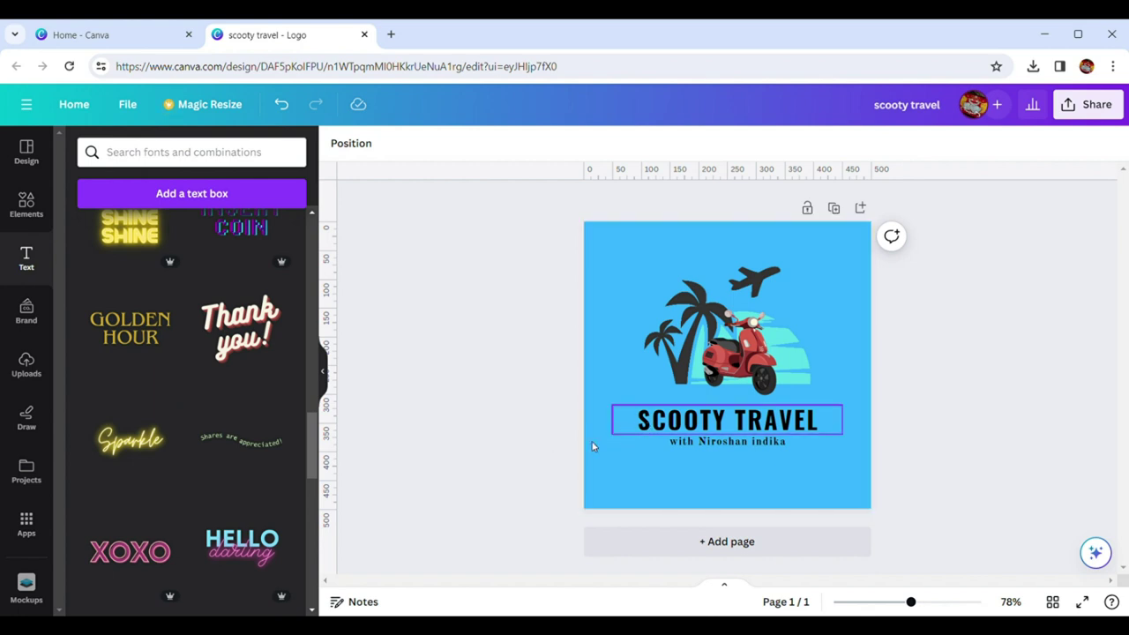
left_click(712, 421)
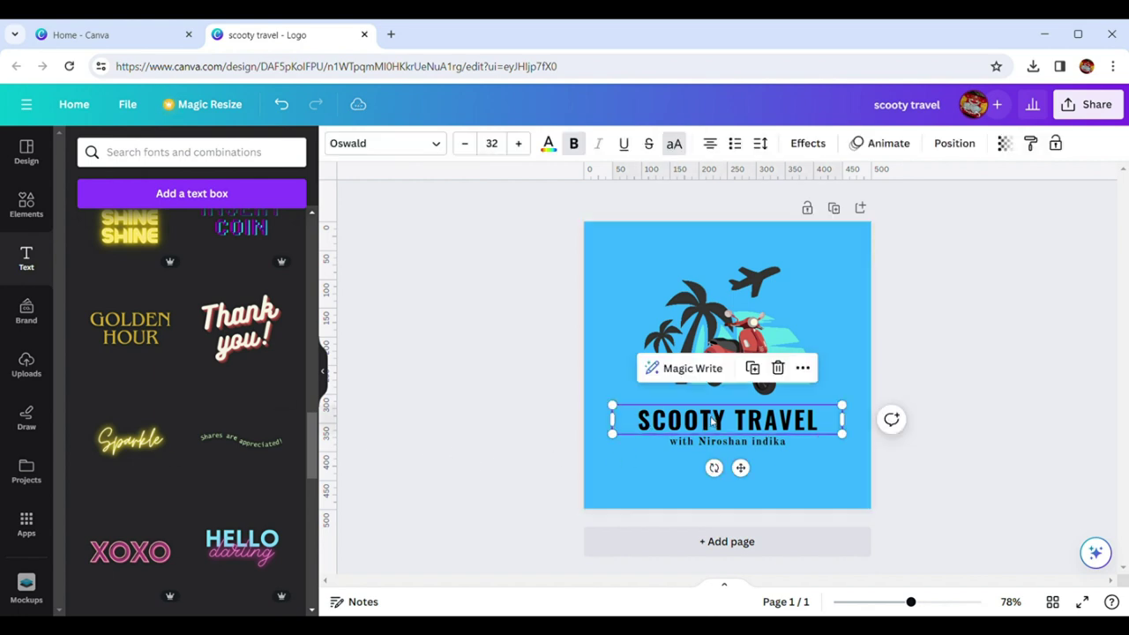
left_click(780, 370)
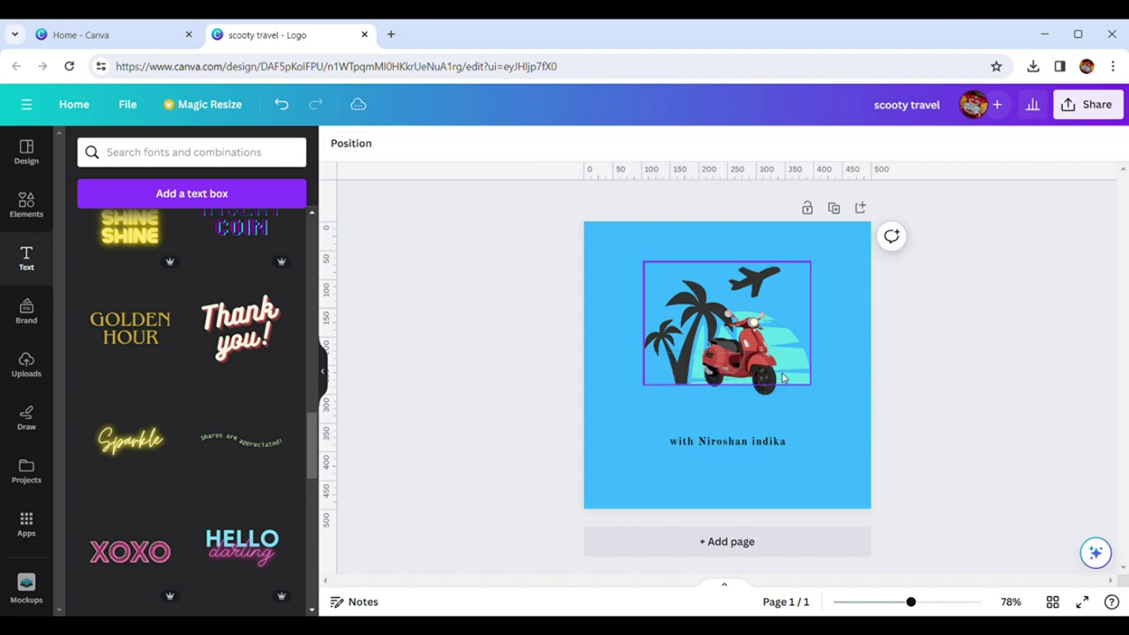
left_click(146, 451)
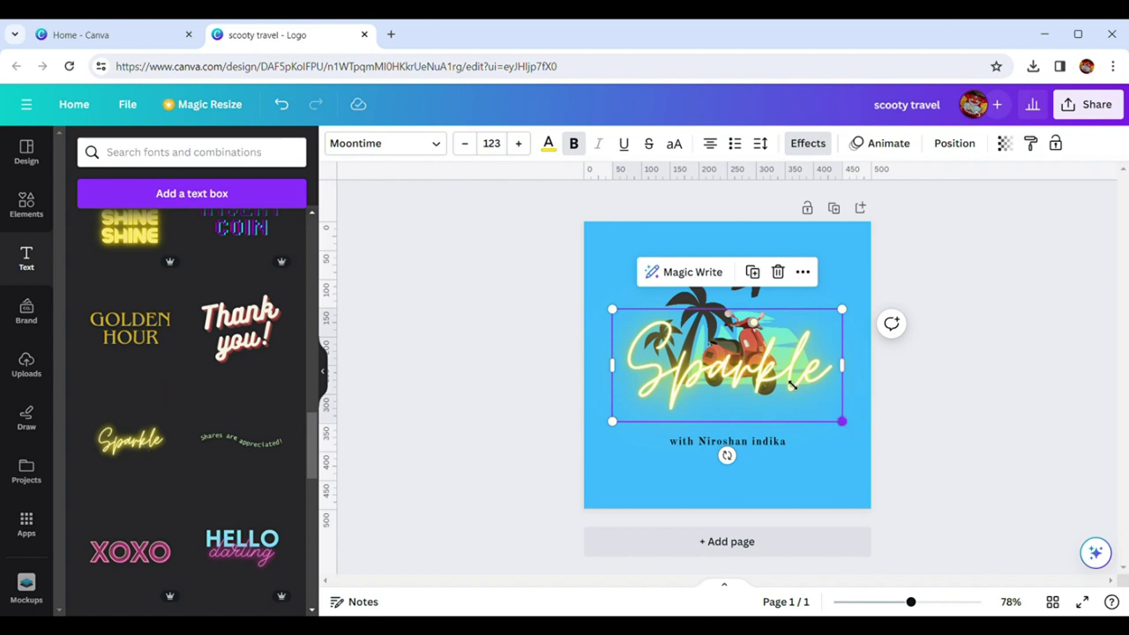
left_click_drag(813, 405, 764, 364)
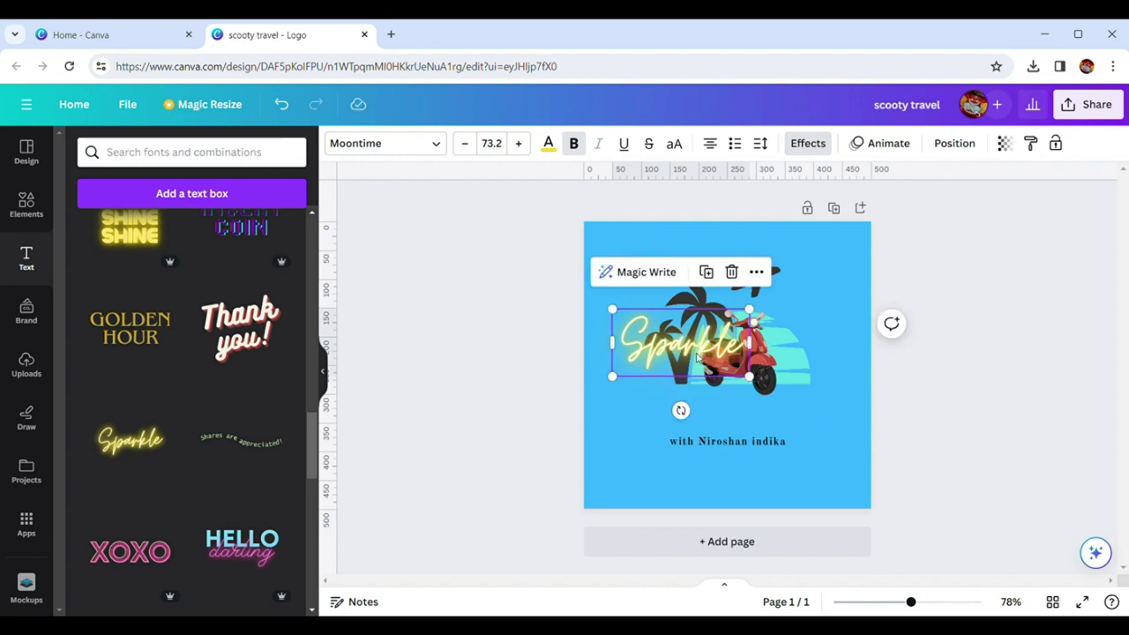
left_click_drag(697, 356, 749, 419)
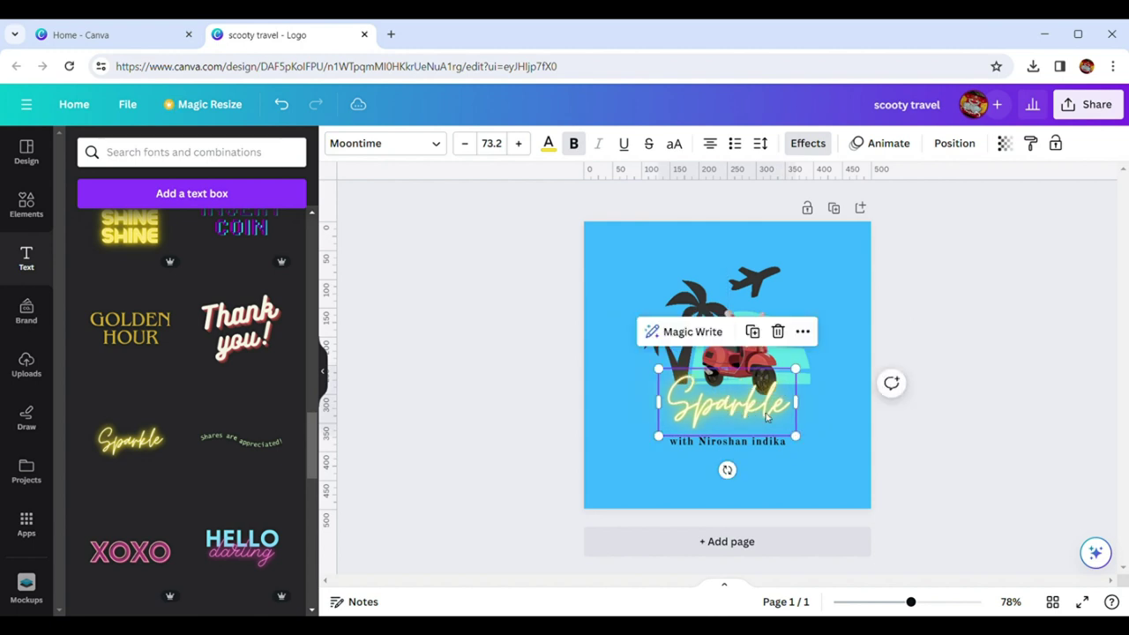
left_click(283, 104)
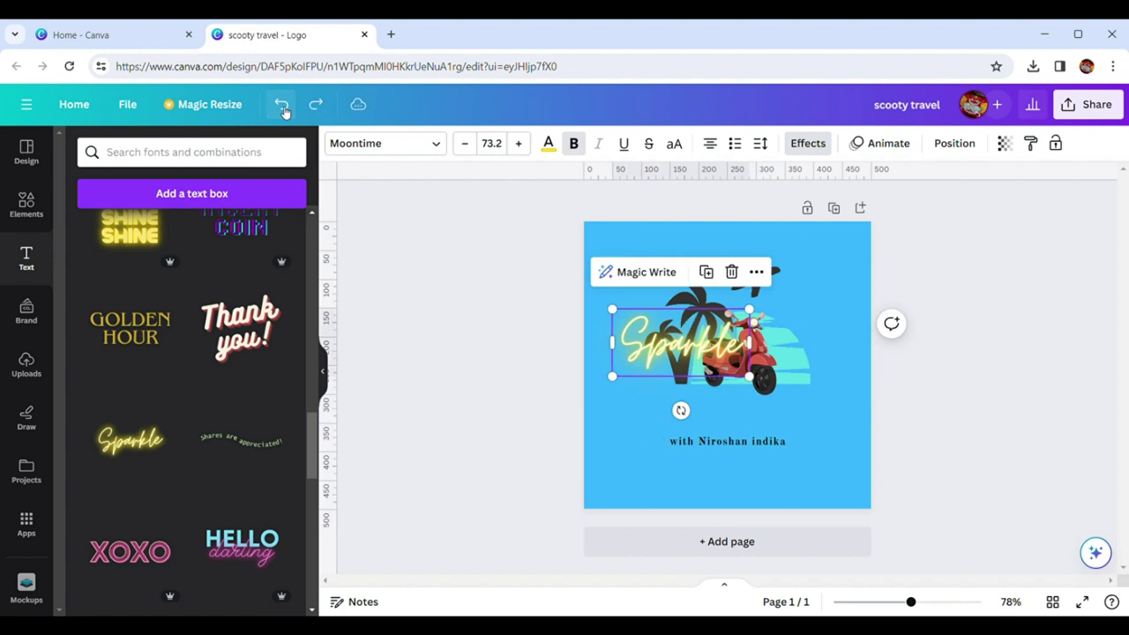
left_click(284, 106)
left_click(283, 105)
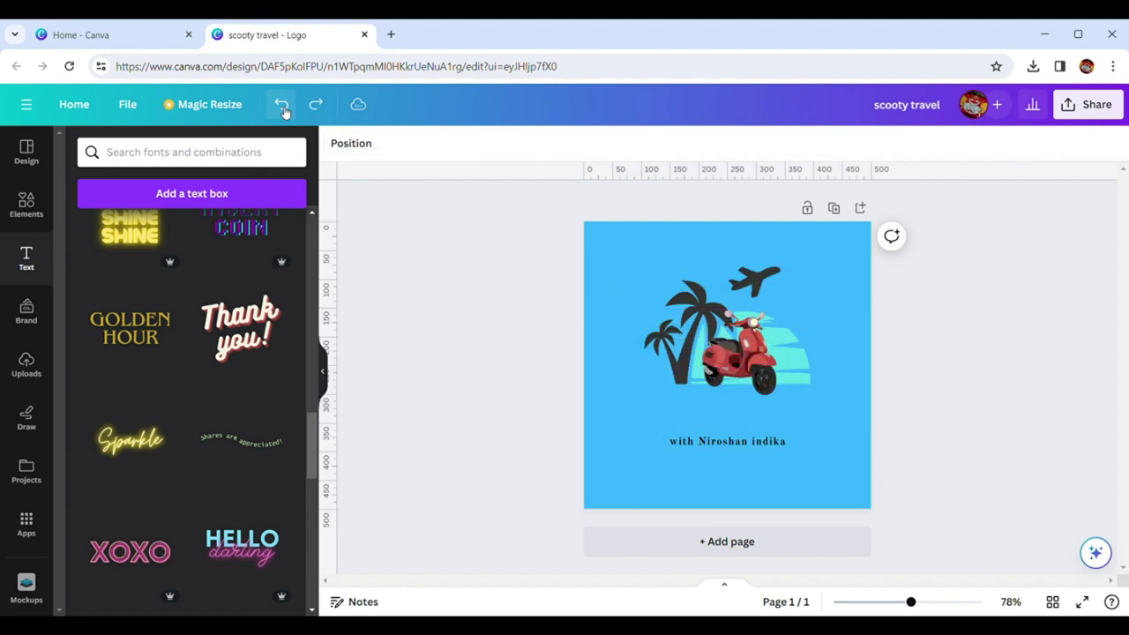
left_click(283, 105)
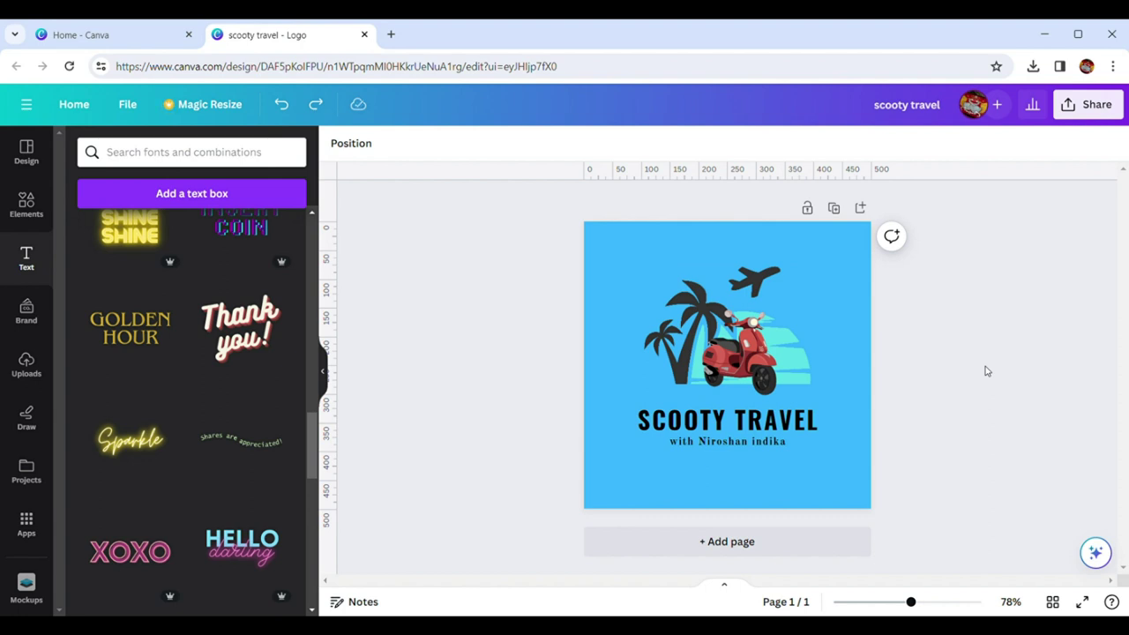
Download the logo as a 500 × 500 px PNG named scooty travel
left_click(1111, 119)
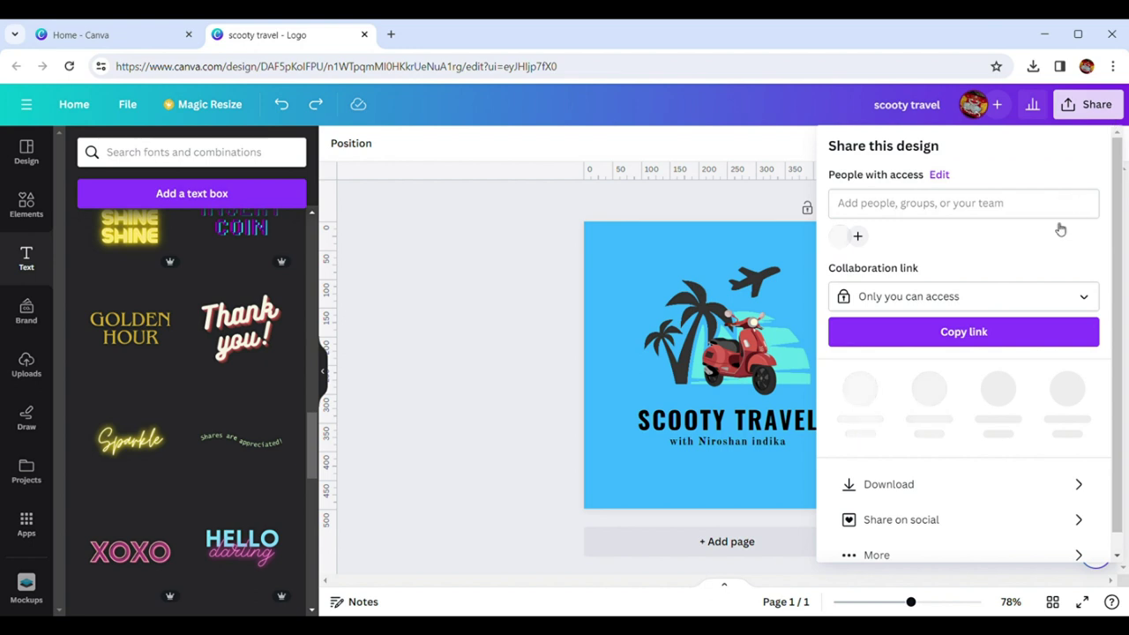
left_click(889, 477)
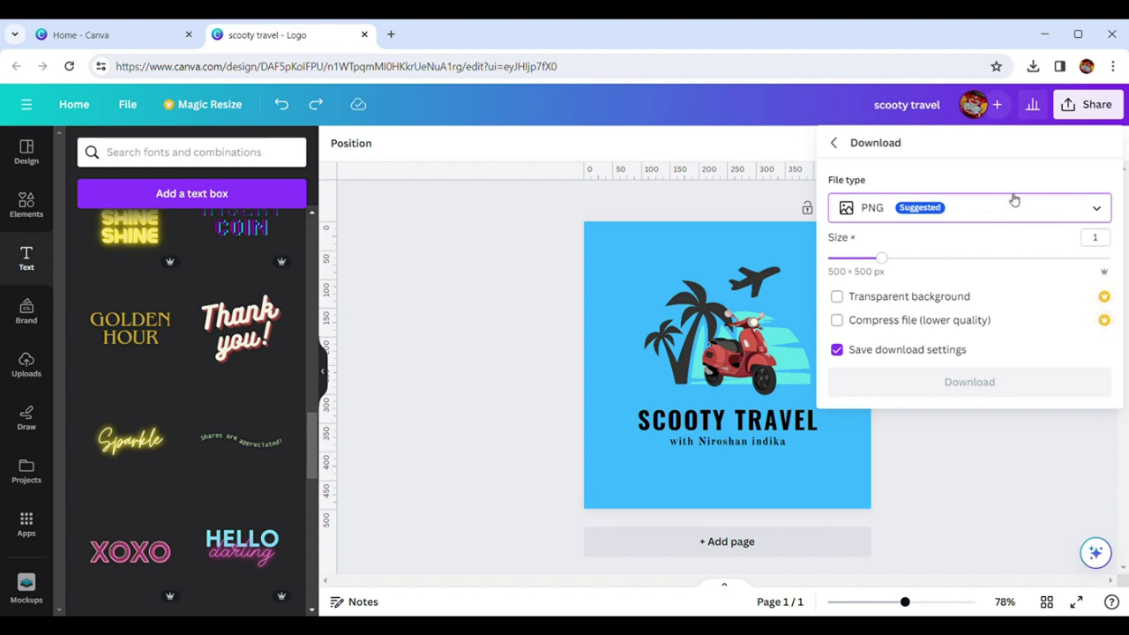
left_click(1087, 210)
left_click(922, 304)
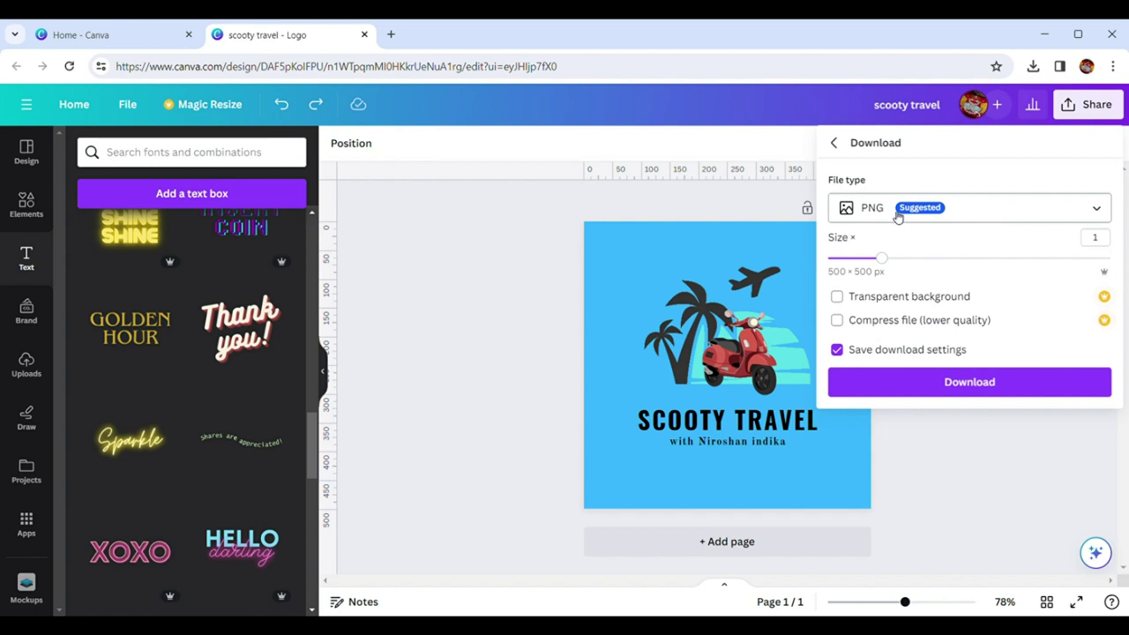
left_click(965, 386)
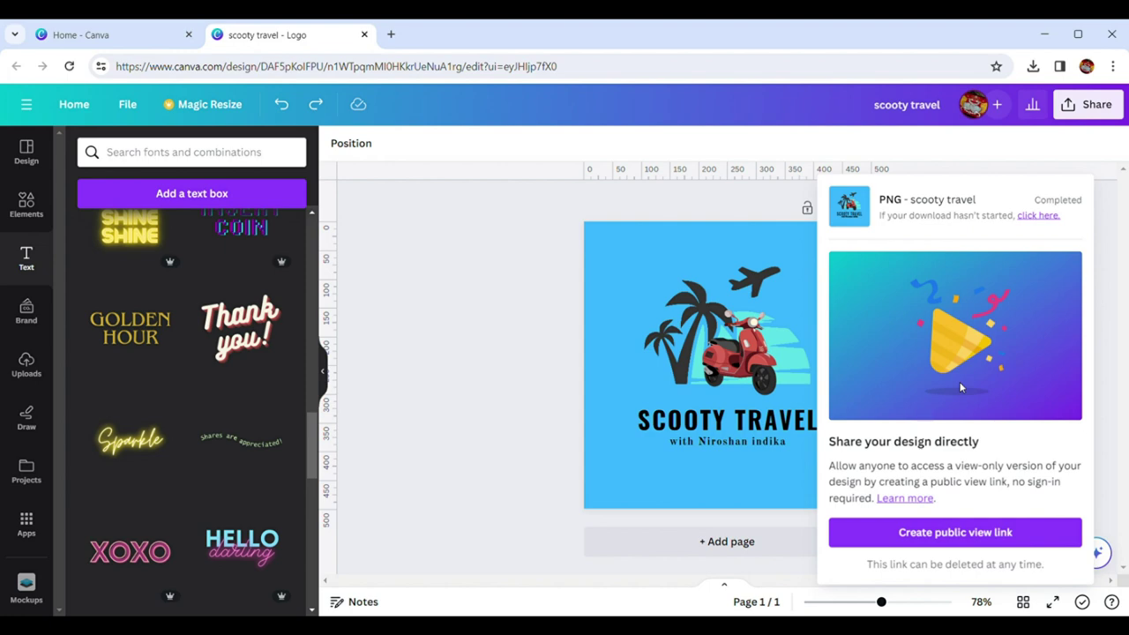
left_click(448, 397)
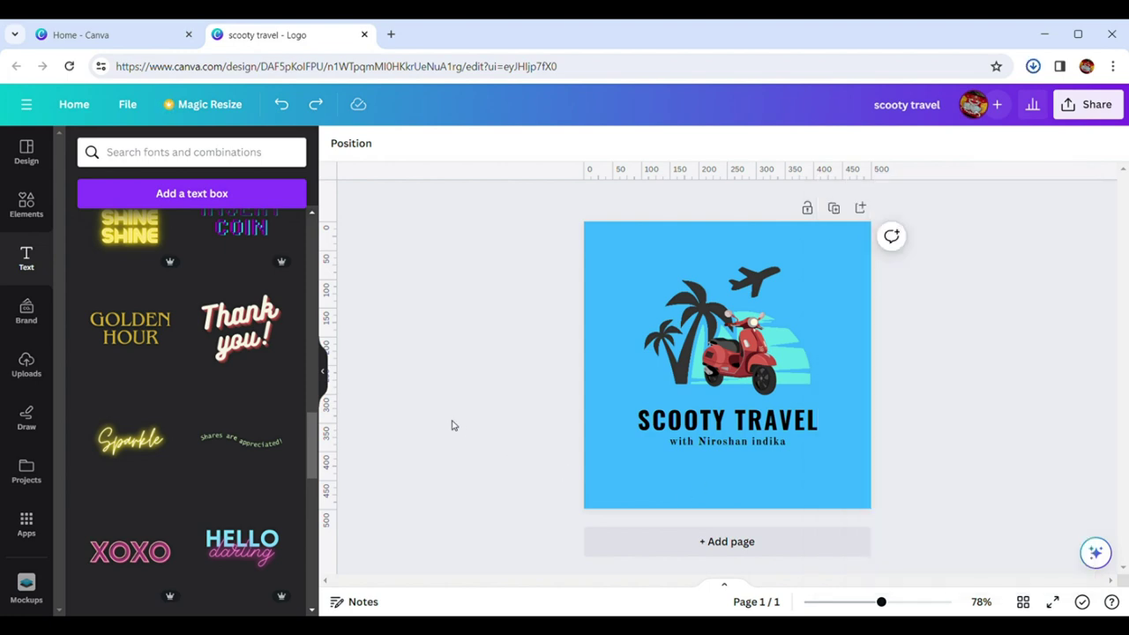